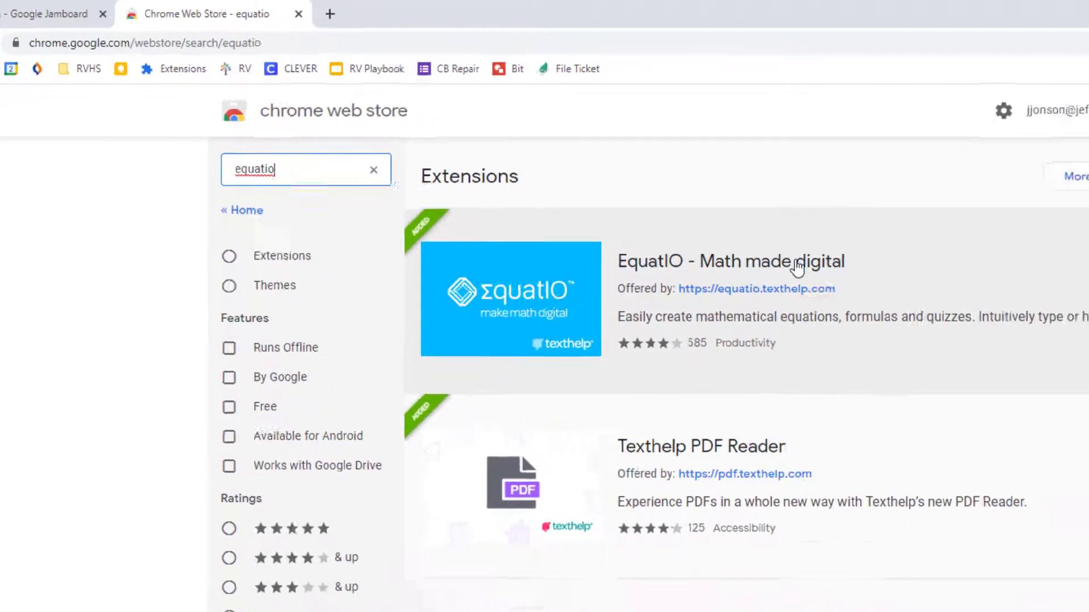
Step: View the EquatIO extension's store page, return to the Equatio Jam board and launch EquatIO on it
{"action": "left_click", "coordinate": [891, 299]}
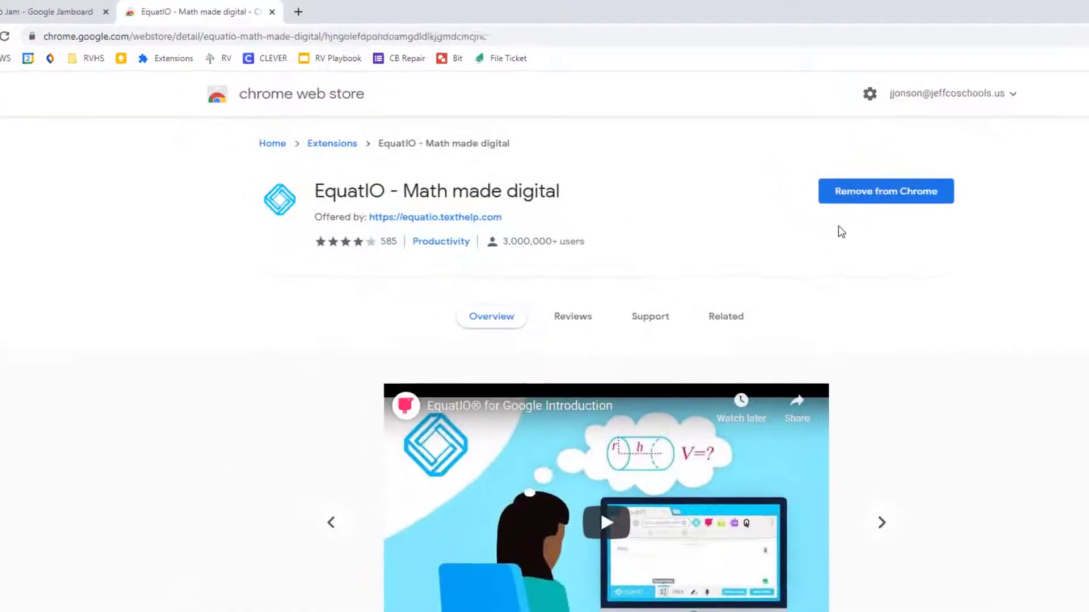
{"action": "left_click", "coordinate": [37, 12]}
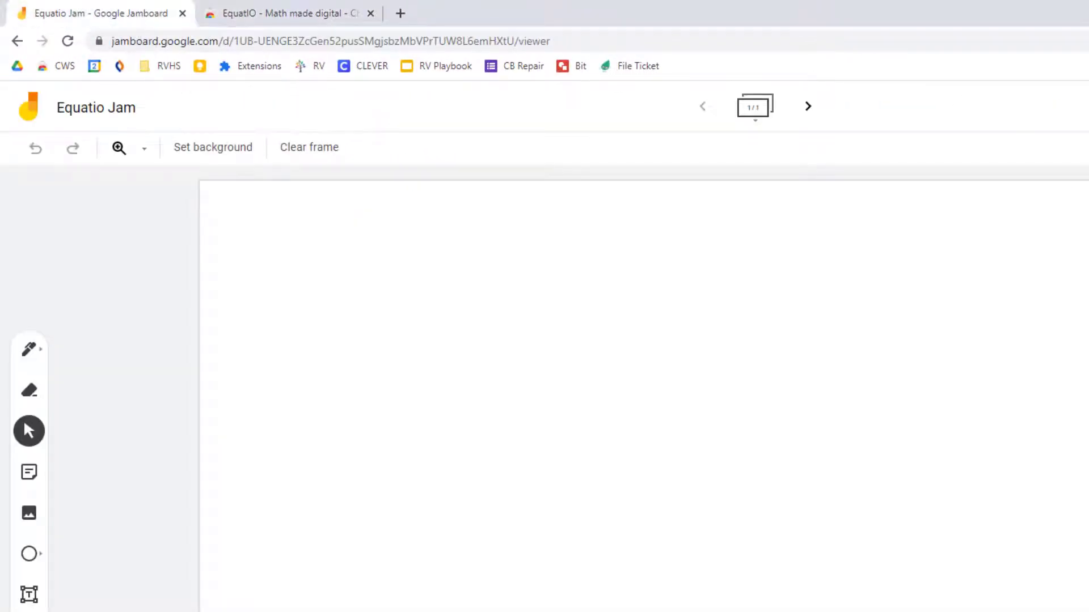
{"action": "left_click", "coordinate": [1021, 41]}
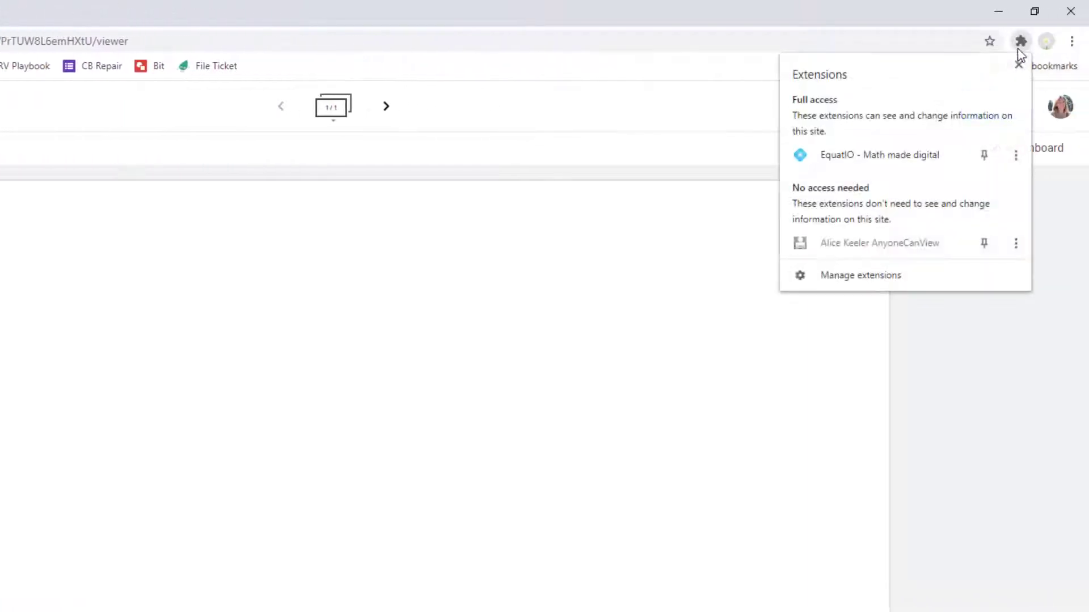
{"action": "left_click", "coordinate": [914, 166]}
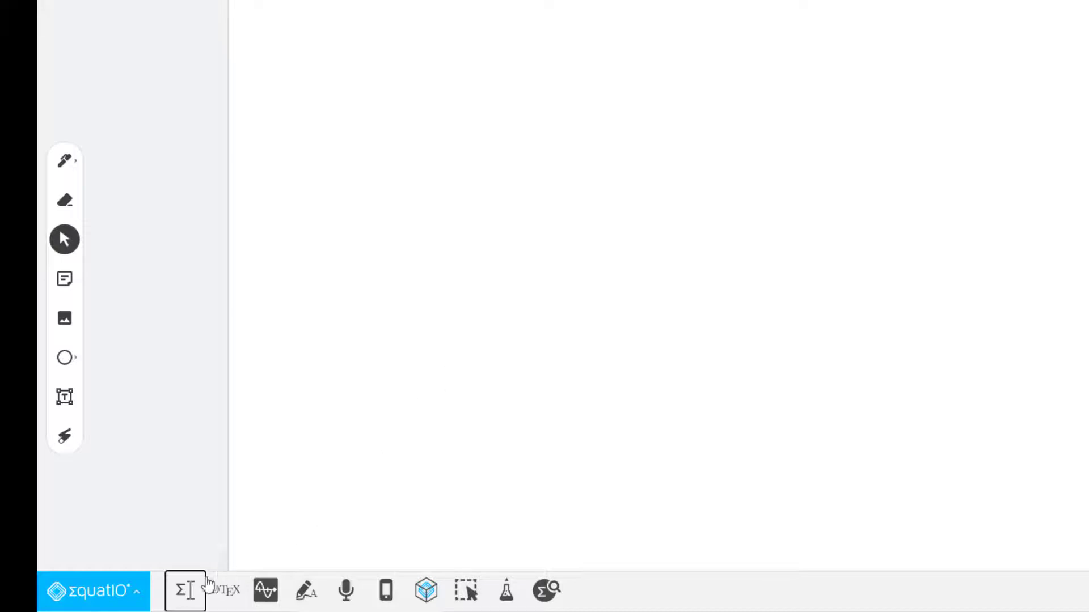
Step: Write 2x + 5 = 15 in the Equation Editor and copy it as an image, turning off future copy messages
{"action": "left_click", "coordinate": [184, 590]}
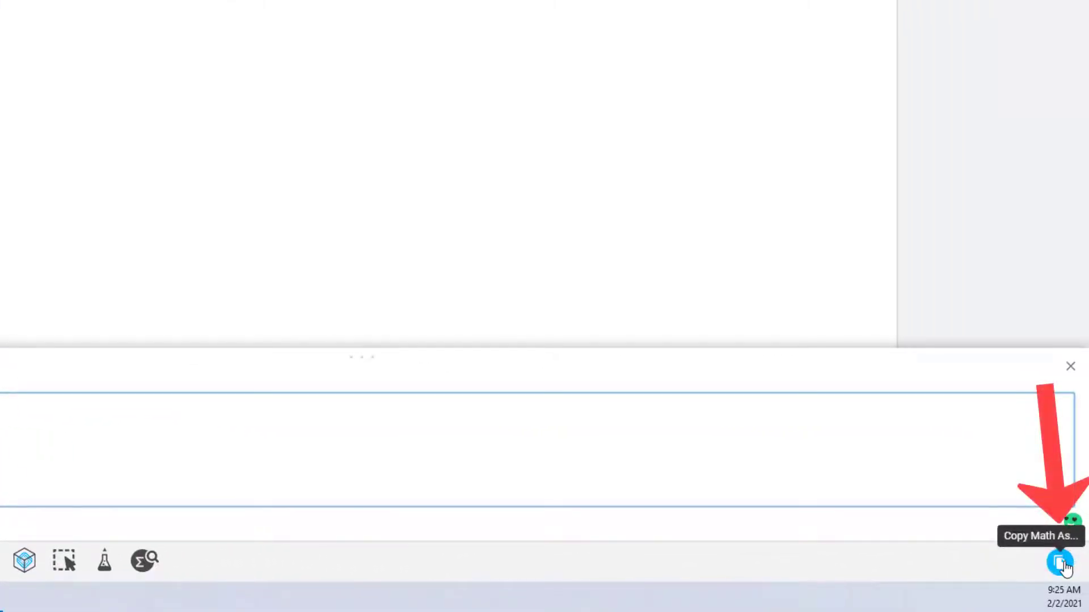
{"action": "left_click", "coordinate": [1064, 565]}
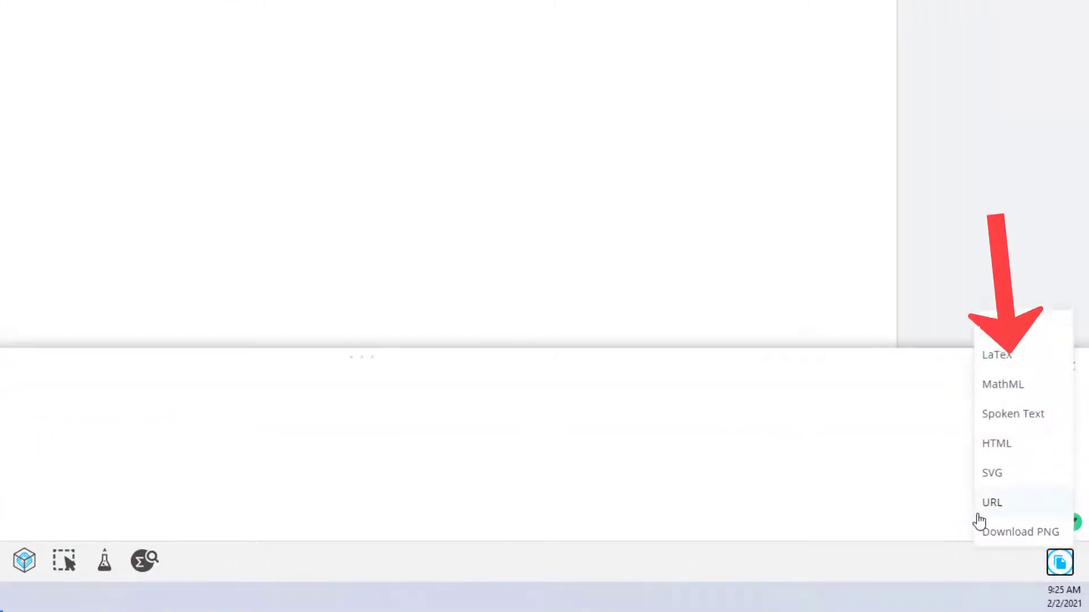
{"action": "left_click", "coordinate": [1009, 326]}
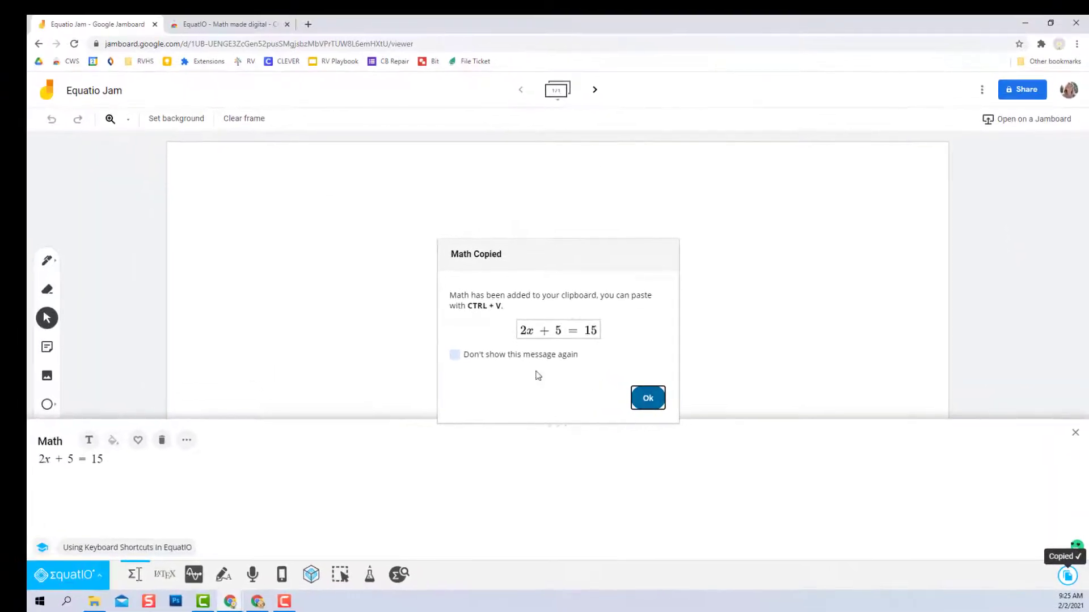
{"action": "left_click", "coordinate": [455, 355]}
{"action": "left_click", "coordinate": [648, 399]}
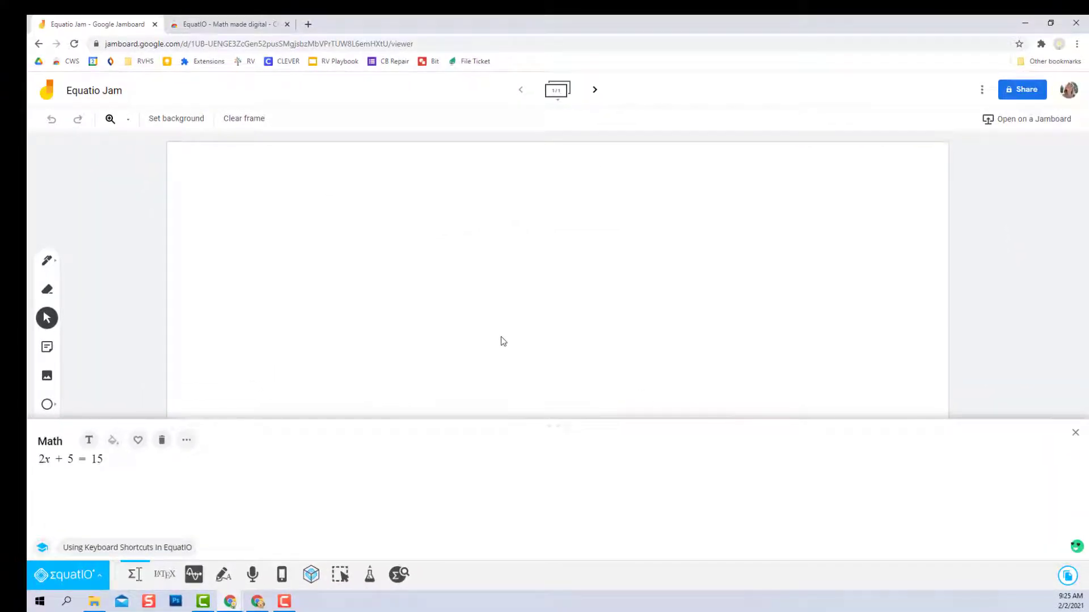
Step: Paste the copied 2x + 5 = 15 image onto the frame and move it to the frame's upper-left area
{"action": "key", "text": "ctrl+v"}
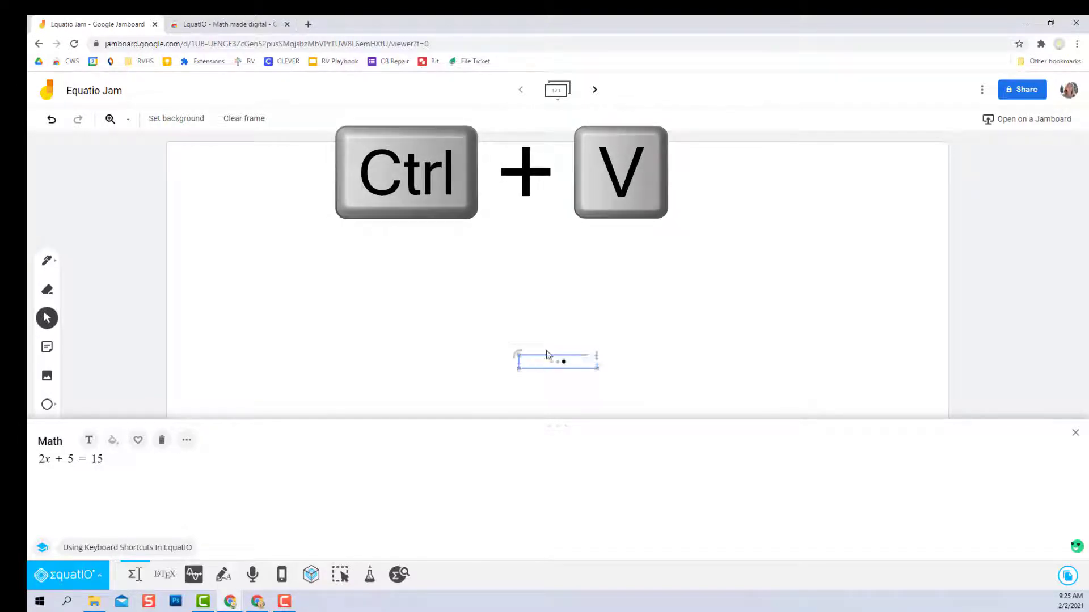
{"action": "left_click_drag", "start_coordinate": [544, 356], "coordinate": [318, 194]}
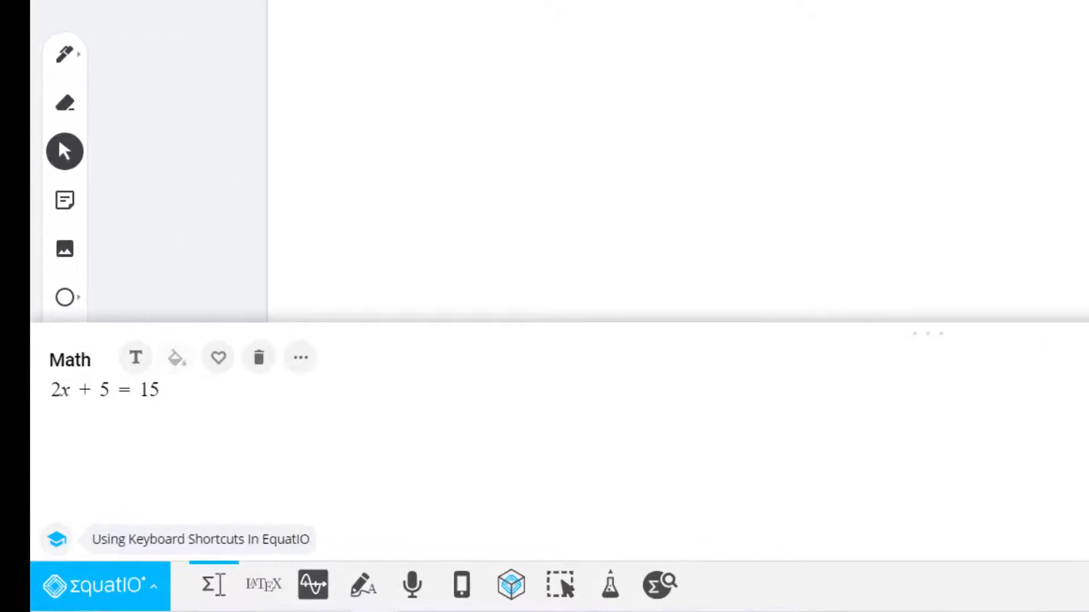
Step: Handwrite the equation √16 + 2 = 5x³ + 18 with EquatIO's Handwriting tool
{"action": "left_click", "coordinate": [366, 587]}
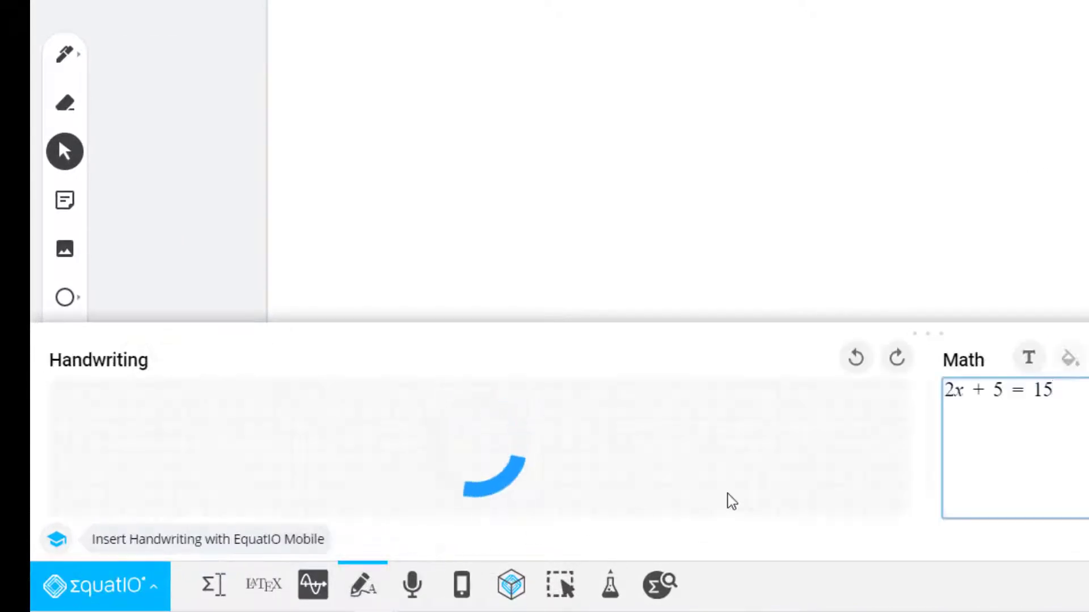
{"action": "key", "text": "ctrl+Return"}
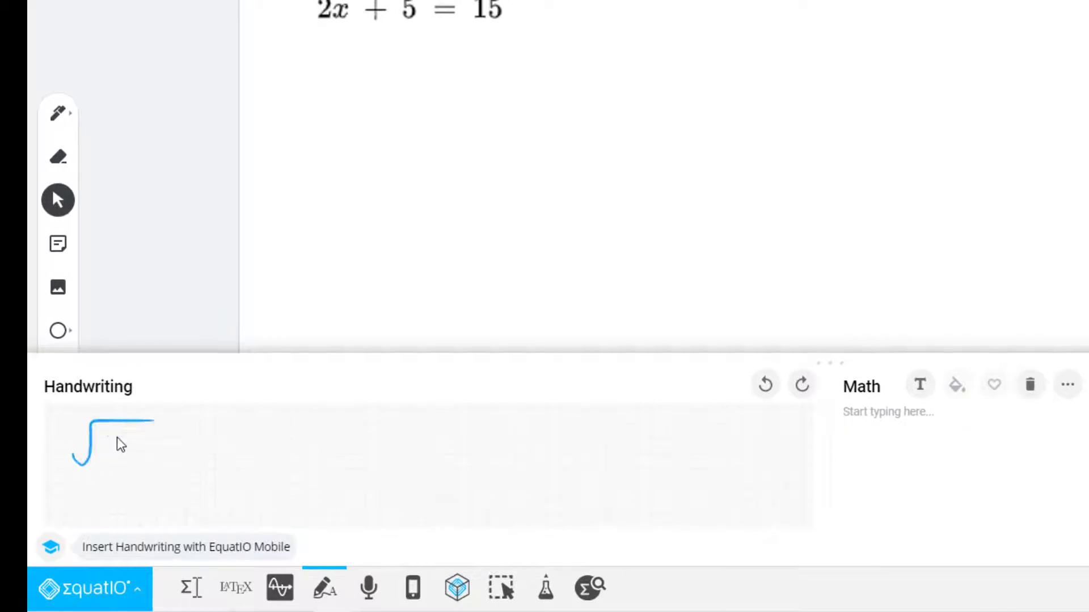
{"action": "left_click_drag", "start_coordinate": [107, 435], "coordinate": [106, 462]}
{"action": "left_click_drag", "start_coordinate": [169, 438], "coordinate": [168, 457]}
{"action": "mouse_move", "coordinate": [161, 448]}
{"action": "left_mouse_down"}
{"action": "mouse_move", "coordinate": [238, 453]}
{"action": "mouse_move", "coordinate": [290, 440]}
{"action": "left_mouse_up"}
{"action": "left_click_drag", "start_coordinate": [326, 424], "coordinate": [321, 448]}
{"action": "left_click_drag", "start_coordinate": [326, 423], "coordinate": [354, 421]}
{"action": "left_click_drag", "start_coordinate": [359, 431], "coordinate": [373, 446]}
{"action": "mouse_move", "coordinate": [372, 431]}
{"action": "left_mouse_down"}
{"action": "mouse_move", "coordinate": [359, 446]}
{"action": "mouse_move", "coordinate": [375, 429]}
{"action": "mouse_move", "coordinate": [438, 441]}
{"action": "mouse_move", "coordinate": [467, 430]}
{"action": "left_mouse_up"}
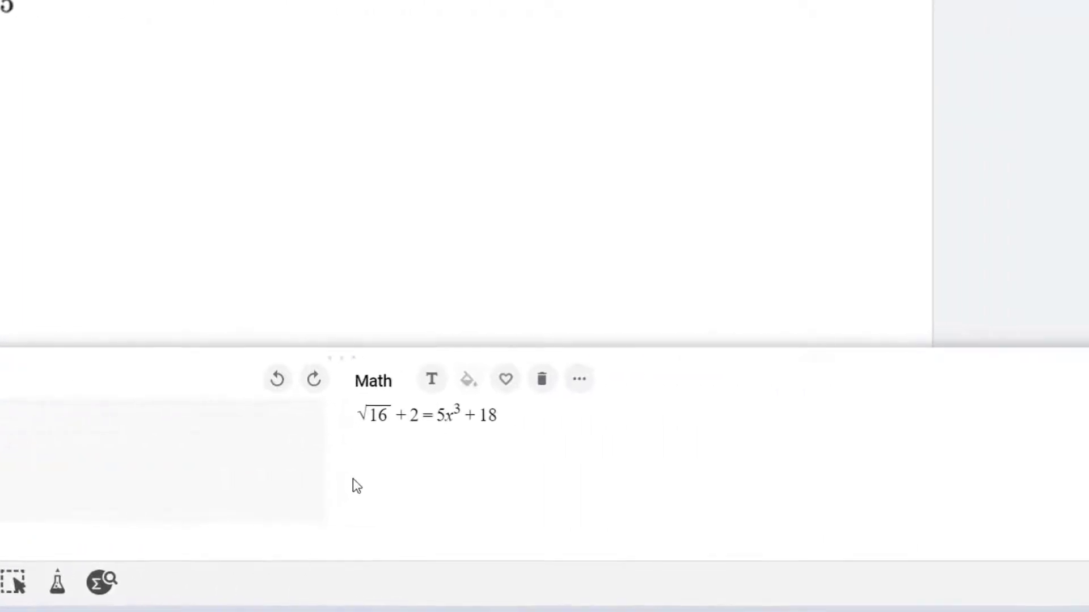
Step: Copy the handwritten equation as an image, paste it onto the frame and move it up beside the first equation
{"action": "left_click", "coordinate": [1032, 589]}
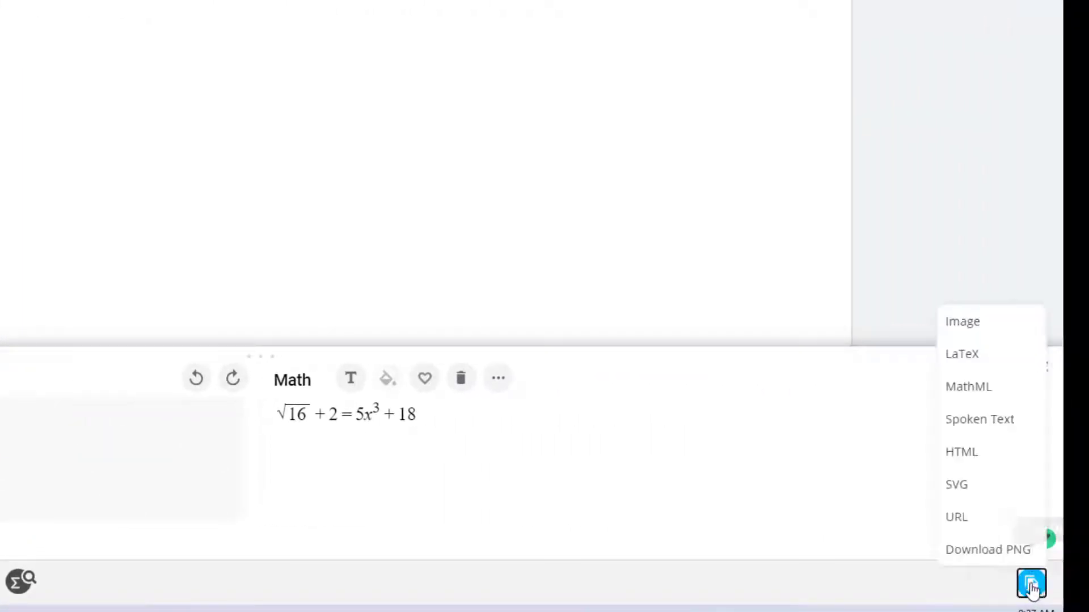
{"action": "left_click", "coordinate": [964, 335]}
{"action": "key", "text": "ctrl+v"}
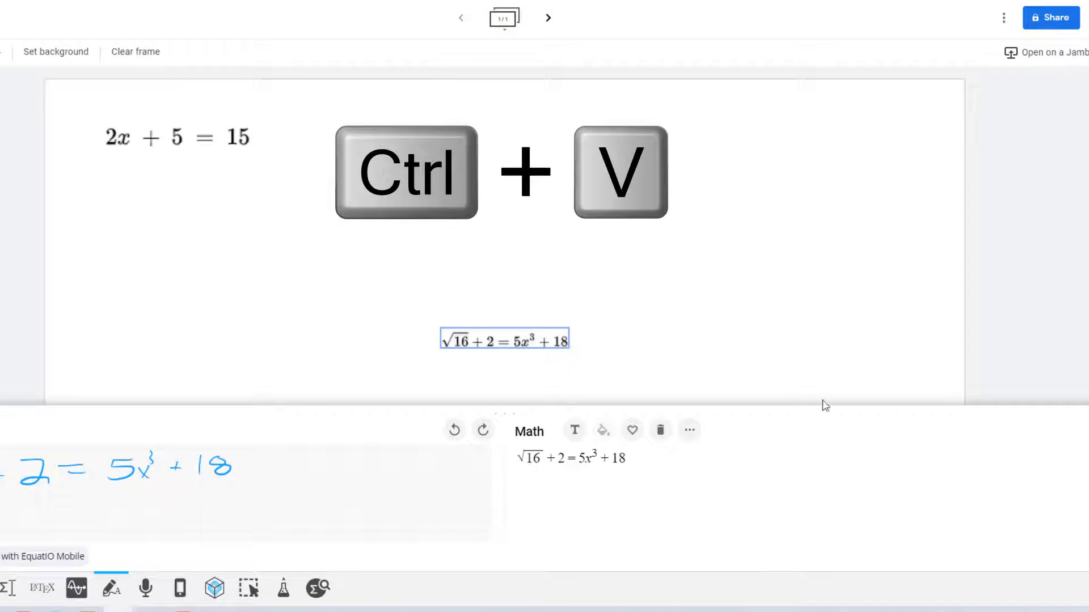
{"action": "left_click_drag", "start_coordinate": [518, 338], "coordinate": [517, 178]}
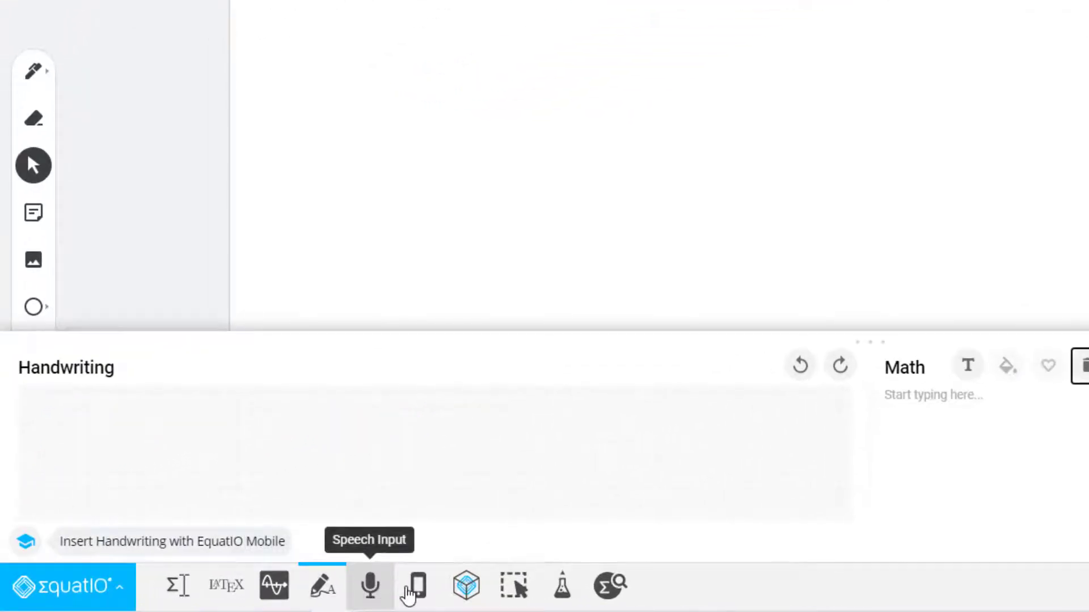
Step: Close the EquatIO input panel, go to EquatIO Mathspace and create a new space
{"action": "left_click", "coordinate": [418, 593]}
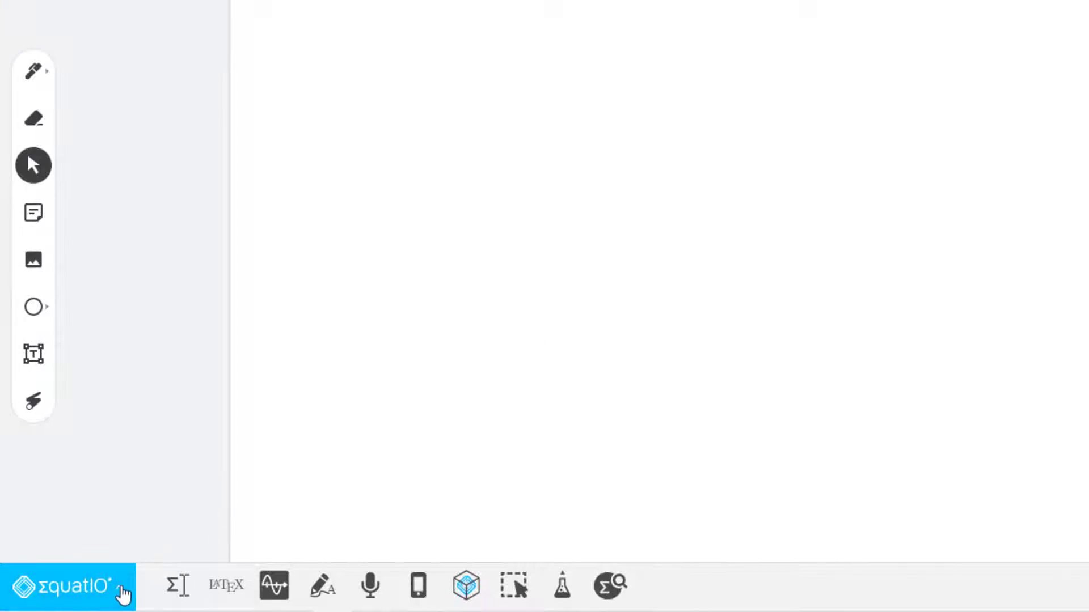
{"action": "left_click", "coordinate": [124, 594]}
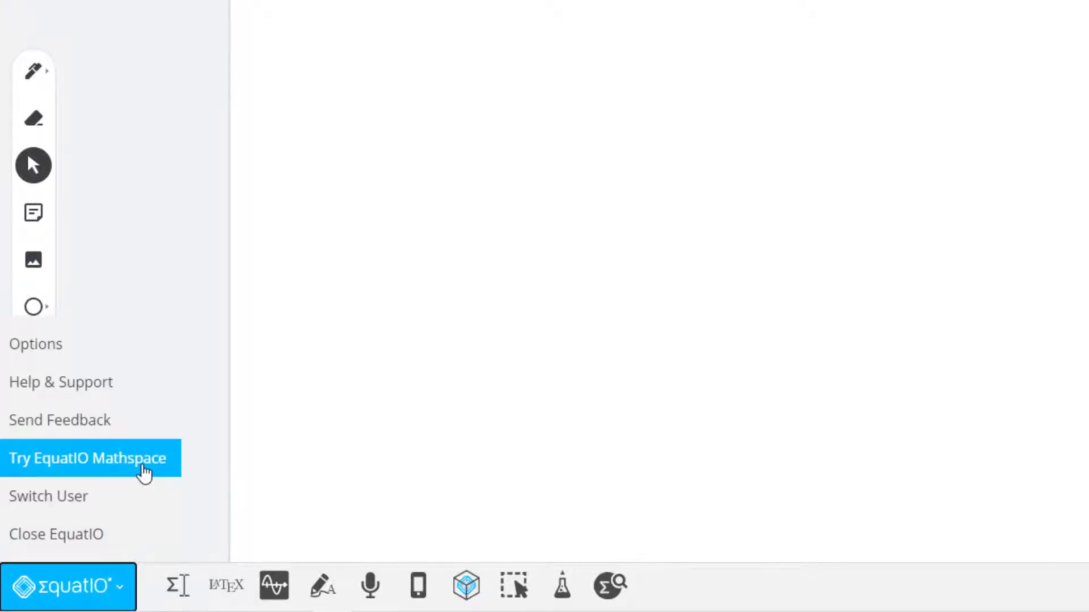
{"action": "left_click", "coordinate": [145, 473]}
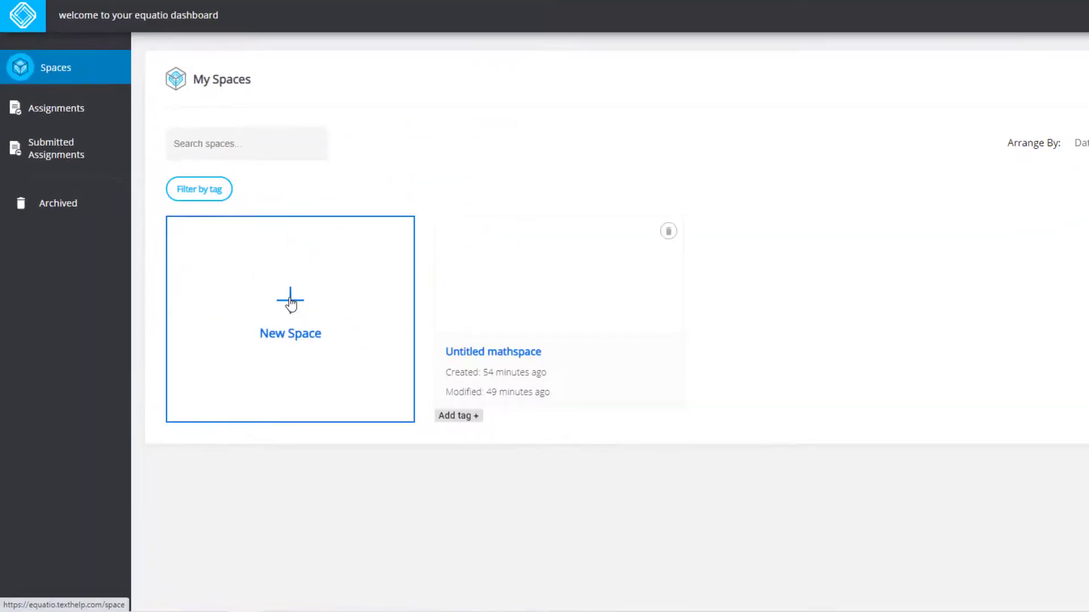
{"action": "left_click", "coordinate": [290, 302]}
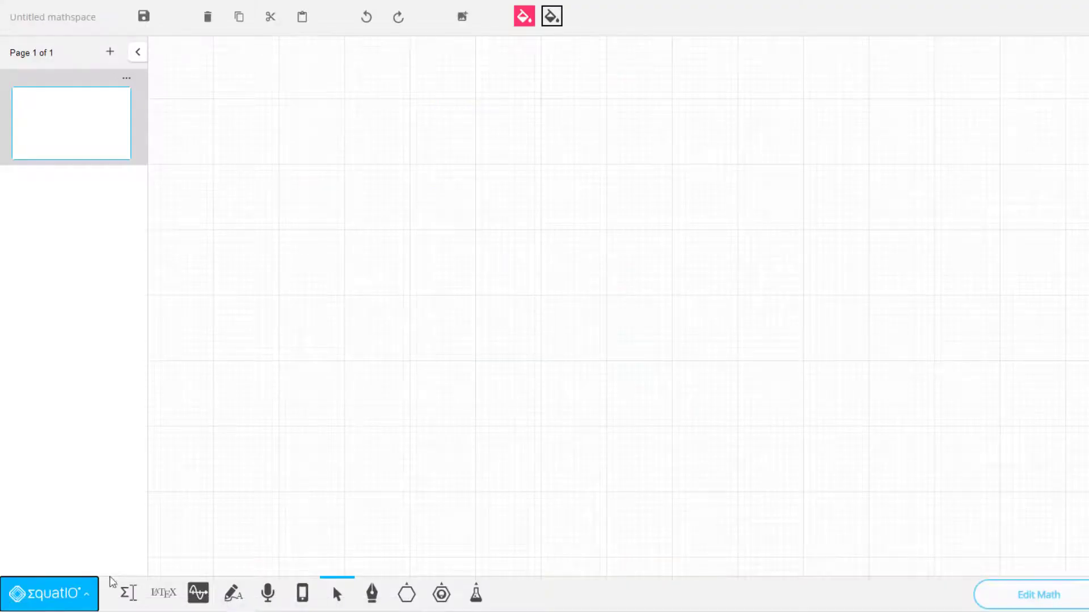
Step: Set the mathspace's background style to Blank in the space options and save the setting
{"action": "left_click", "coordinate": [96, 590]}
{"action": "left_click", "coordinate": [80, 452]}
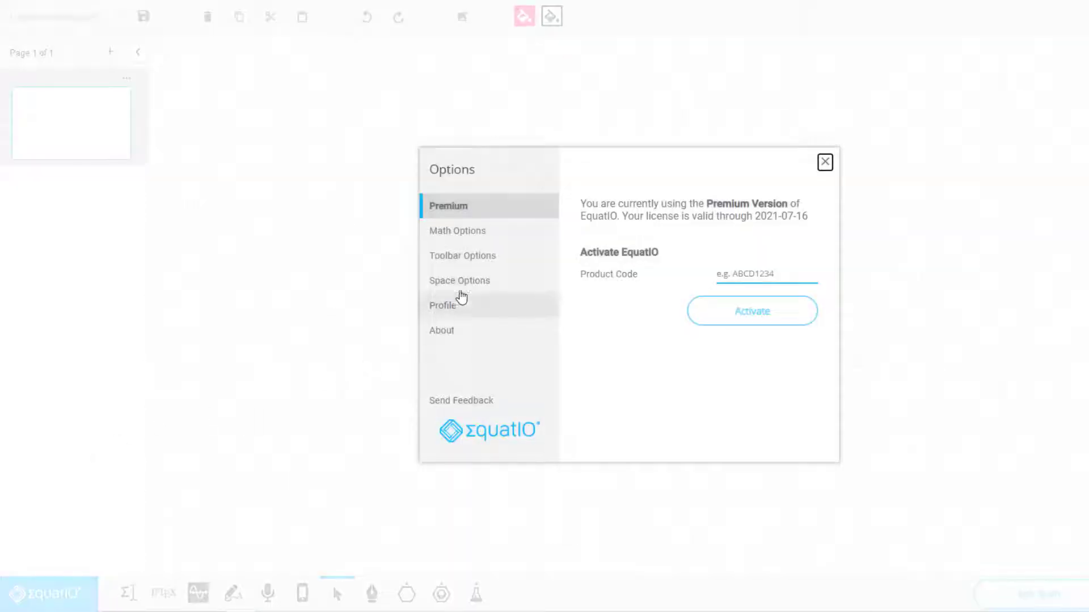
{"action": "left_click", "coordinate": [546, 278]}
{"action": "left_click", "coordinate": [760, 211]}
{"action": "left_click", "coordinate": [736, 238]}
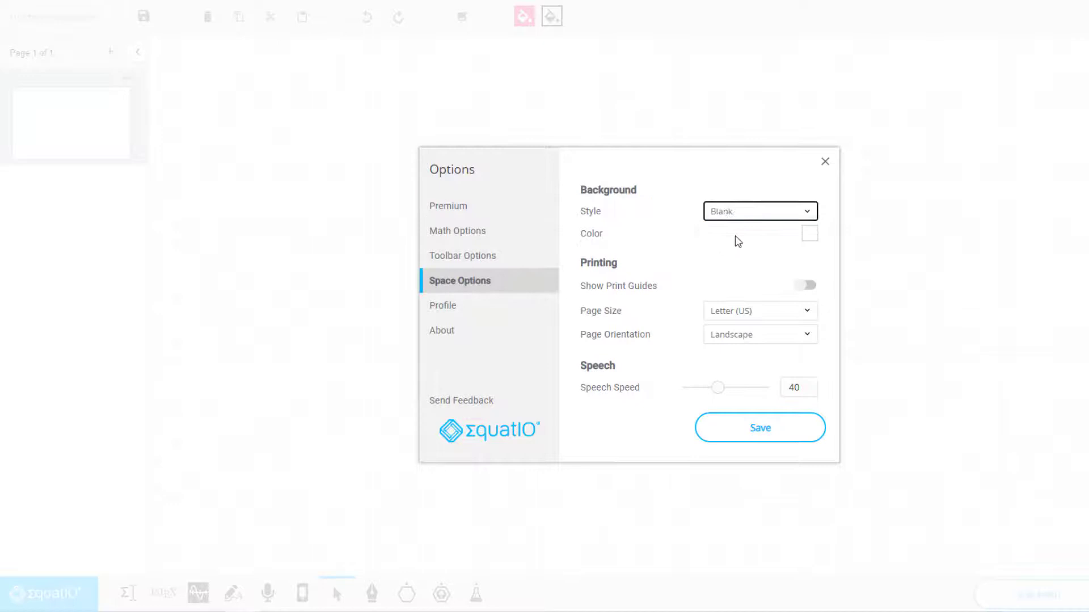
{"action": "left_click", "coordinate": [768, 429]}
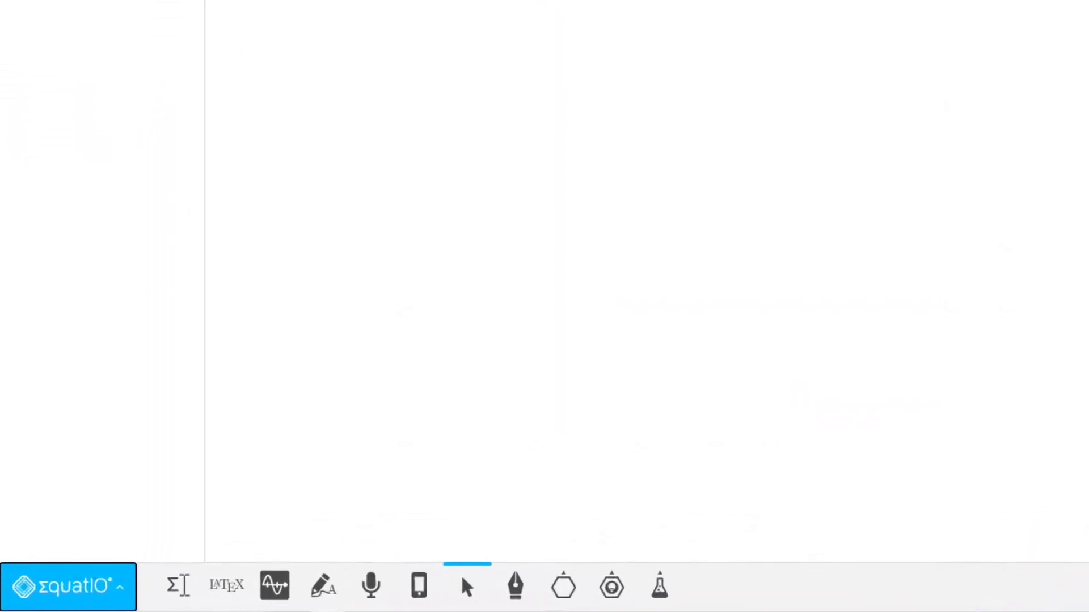
Step: Find a line shape by searching for "line", insert the parallel lines with transversal and enlarge the figure slightly
{"action": "left_click", "coordinate": [446, 595]}
{"action": "left_click", "coordinate": [635, 585]}
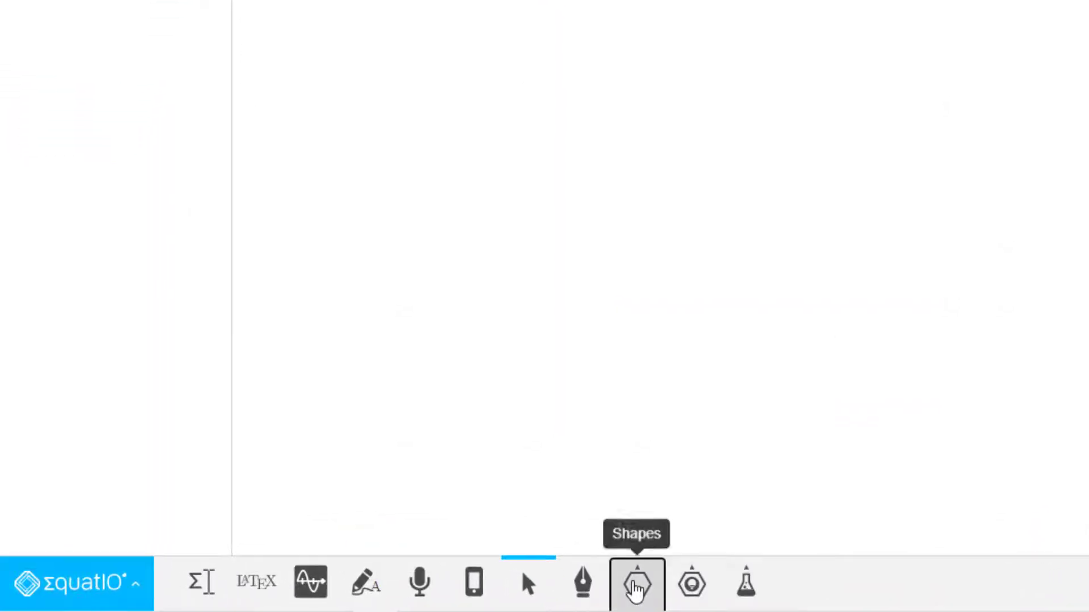
{"action": "left_click", "coordinate": [736, 530]}
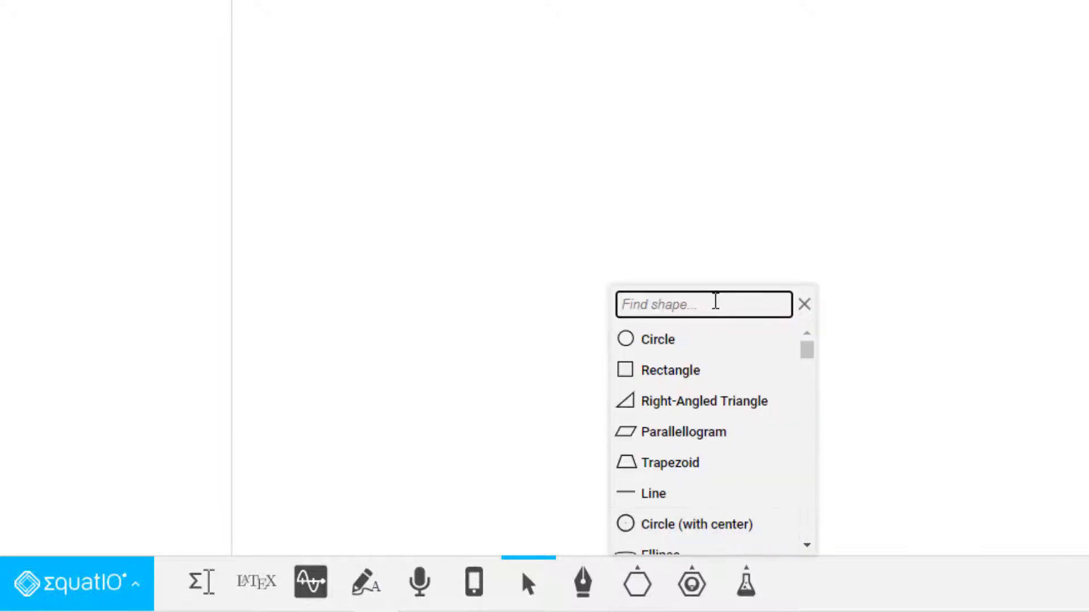
{"action": "type", "text": "line"}
{"action": "left_click", "coordinate": [709, 436]}
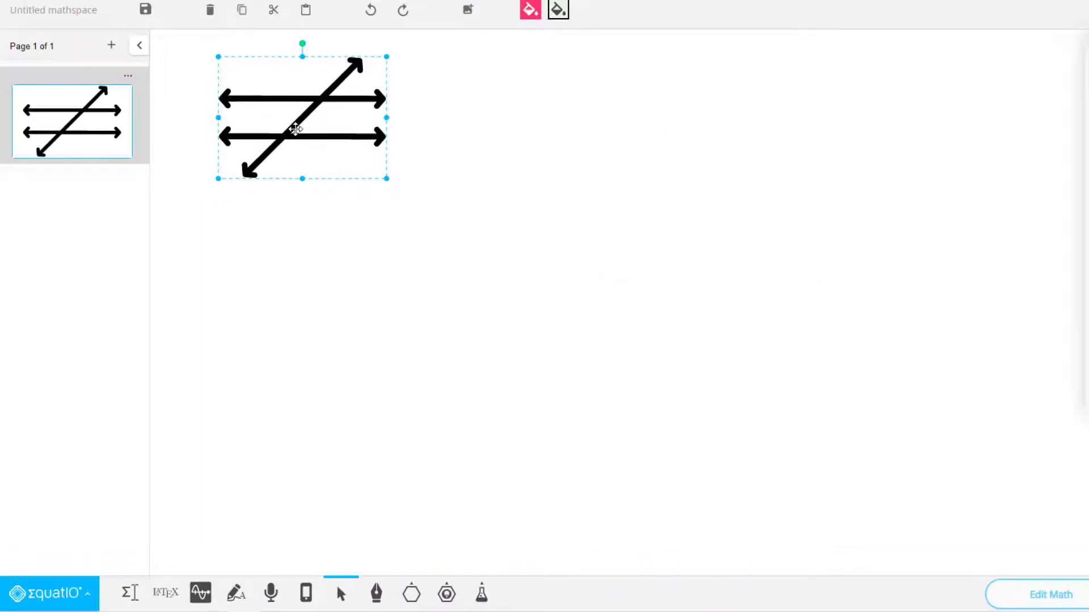
{"action": "left_click_drag", "start_coordinate": [386, 179], "coordinate": [423, 201]}
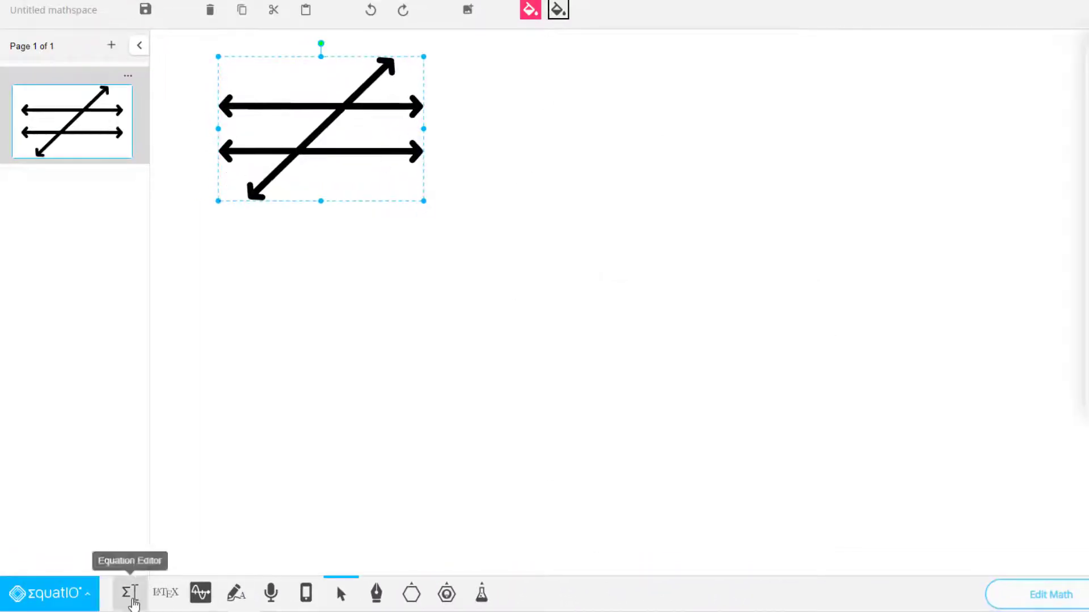
Step: Insert a 110° label with the Equation Editor and place it below the transversal's intersection with the lower line
{"action": "left_click", "coordinate": [129, 593]}
{"action": "type", "text": "110"}
{"action": "left_click", "coordinate": [1083, 597]}
{"action": "left_click_drag", "start_coordinate": [187, 68], "coordinate": [324, 163]}
Step: Clear the Equation Editor and insert "Find x" and a separate "x" label into the mathspace
{"action": "left_click", "coordinate": [87, 457]}
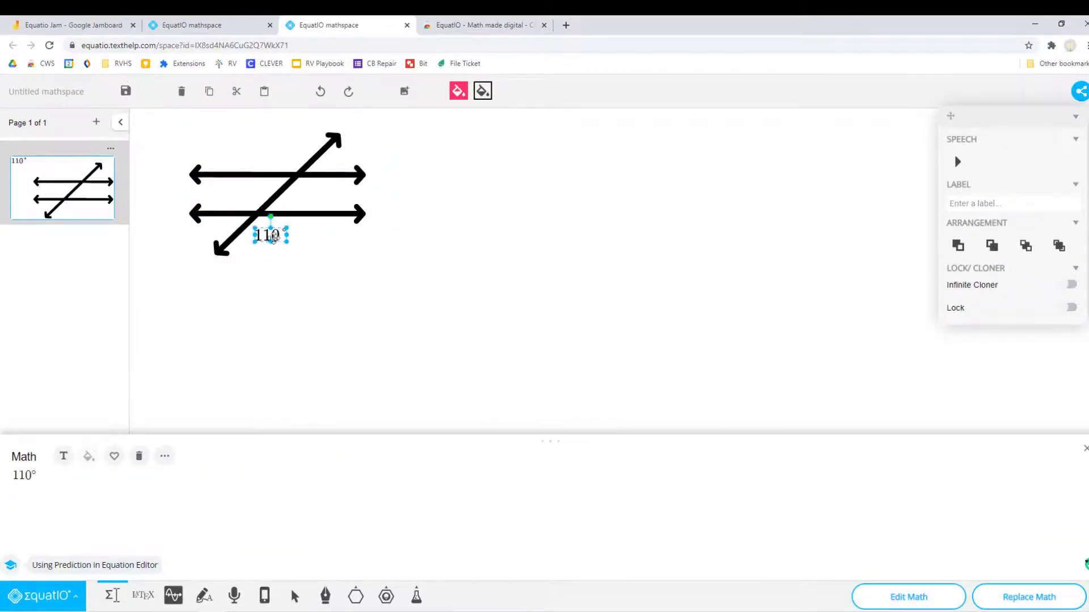
{"action": "type", "text": "Find x"}
{"action": "left_click", "coordinate": [1028, 597]}
{"action": "type", "text": "x"}
{"action": "left_click", "coordinate": [1028, 597]}
{"action": "left_click", "coordinate": [445, 230]}
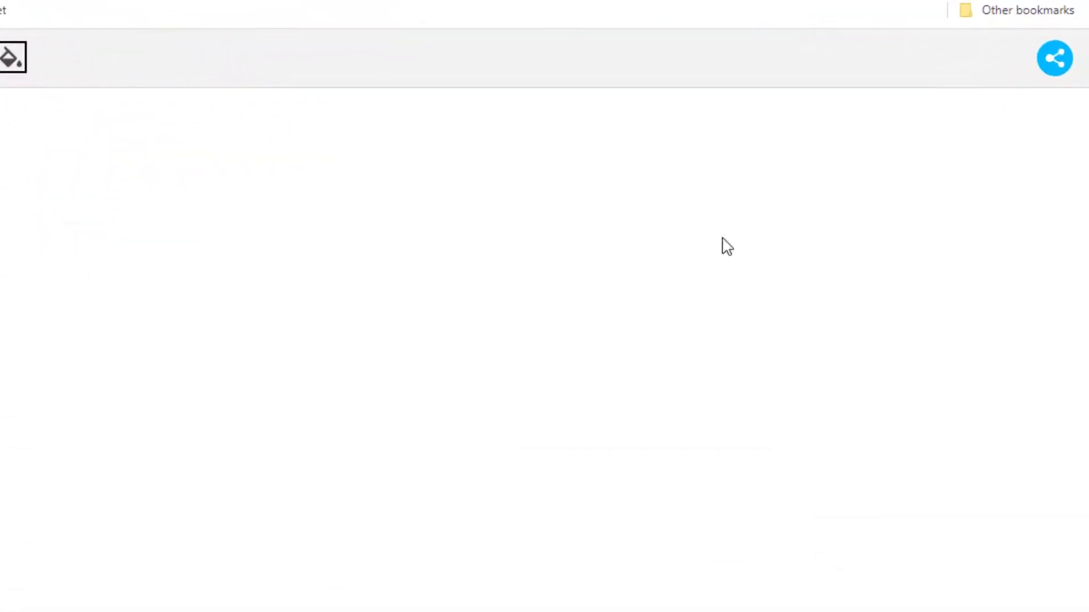
Step: Check the sharing type options for the mathspace and close the sharing dialog without continuing
{"action": "left_click", "coordinate": [1054, 58]}
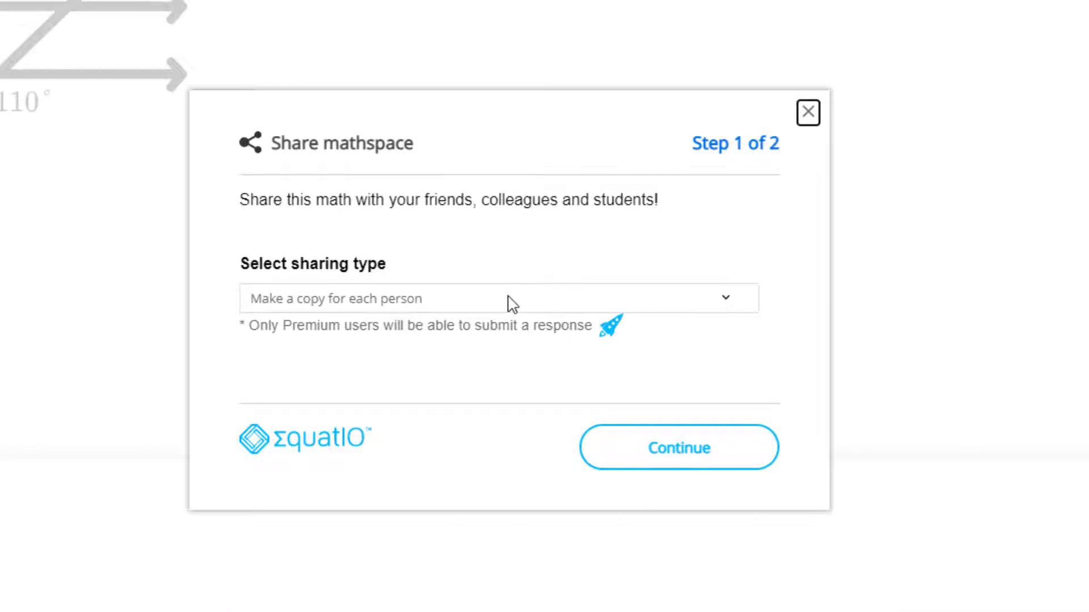
{"action": "left_click", "coordinate": [808, 111]}
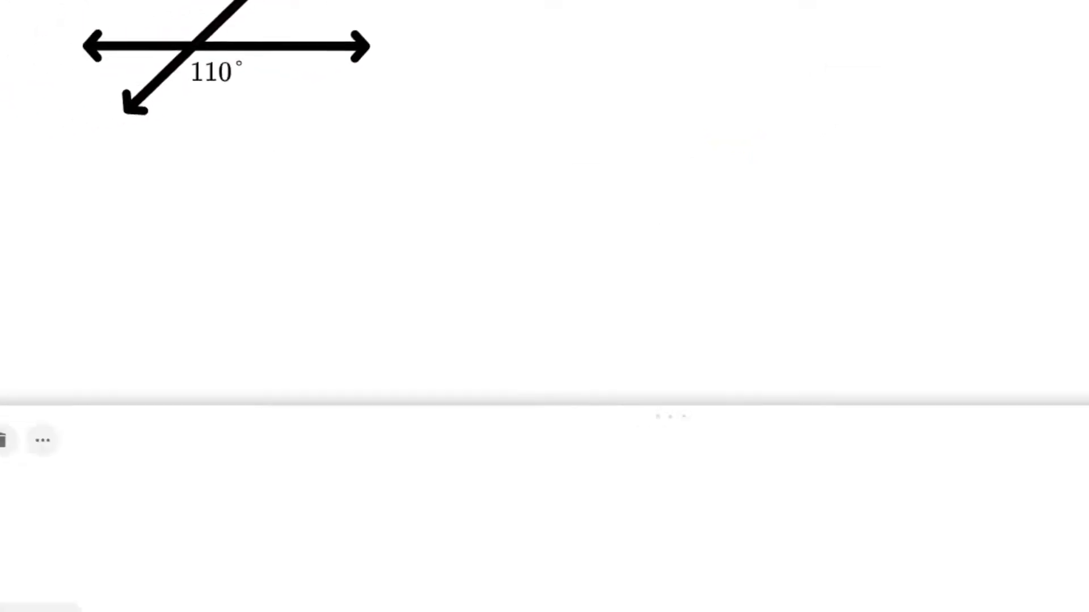
Step: Download the mathspace as a PNG named "equatio (1)" to the Downloads folder and return to the Equatio Jam board
{"action": "left_click", "coordinate": [445, 594]}
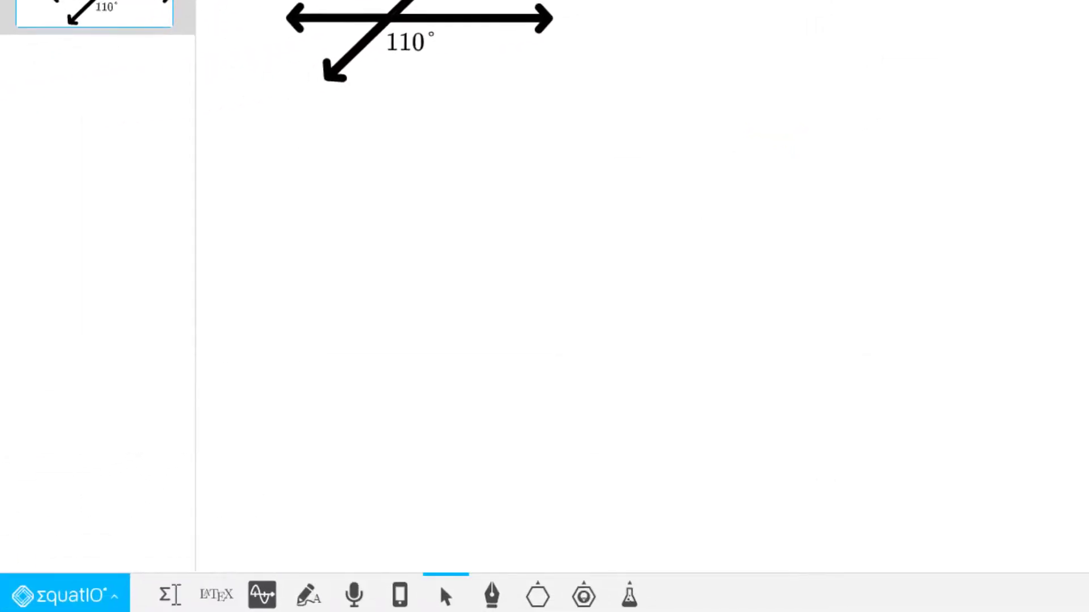
{"action": "left_click", "coordinate": [114, 601]}
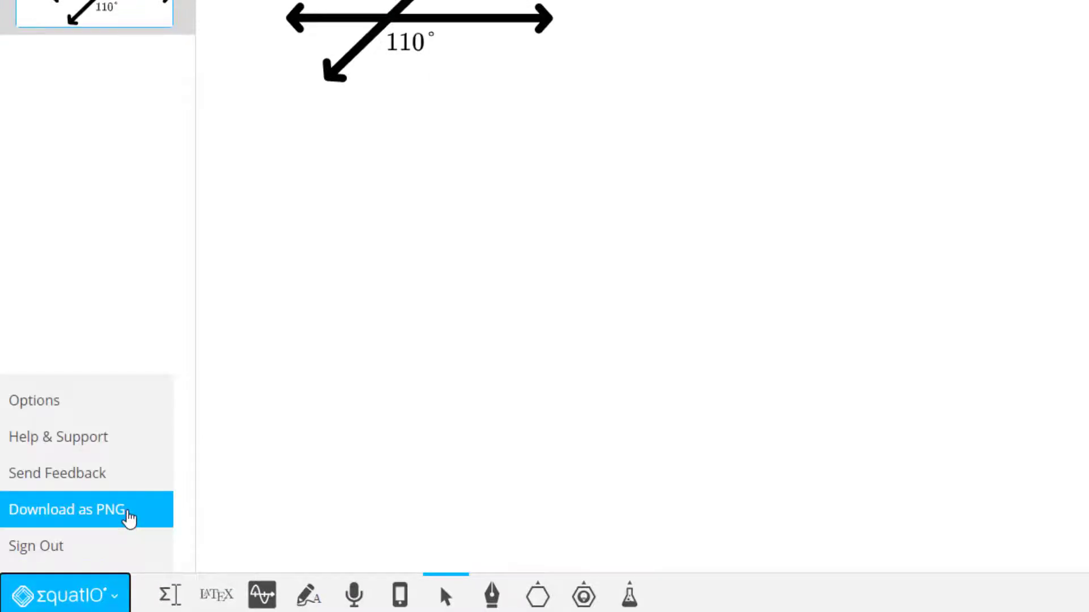
{"action": "left_click", "coordinate": [127, 512]}
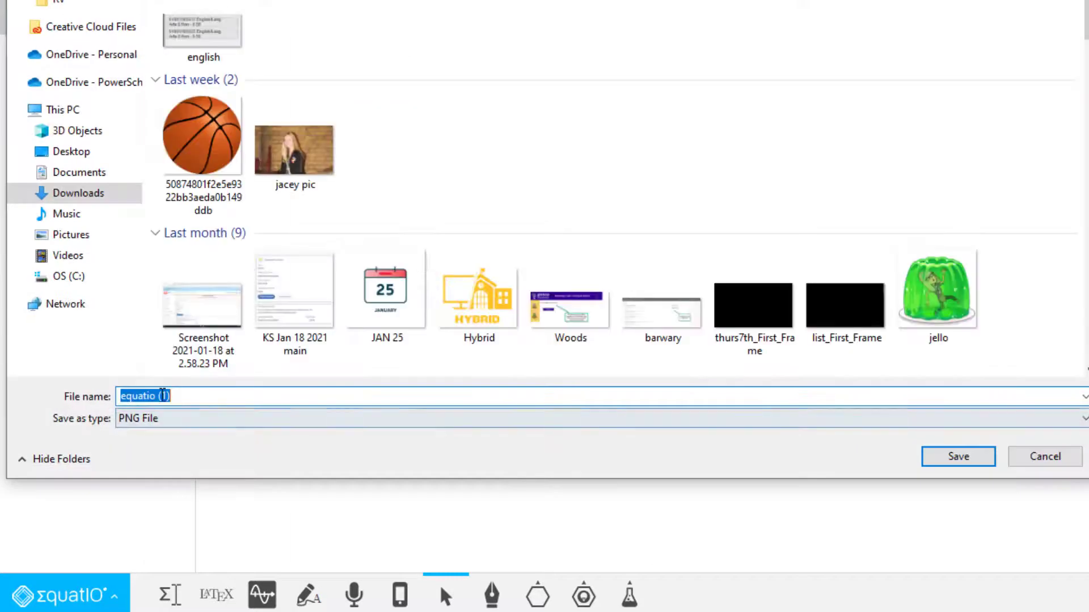
{"action": "left_click", "coordinate": [967, 455]}
{"action": "left_click", "coordinate": [109, 39]}
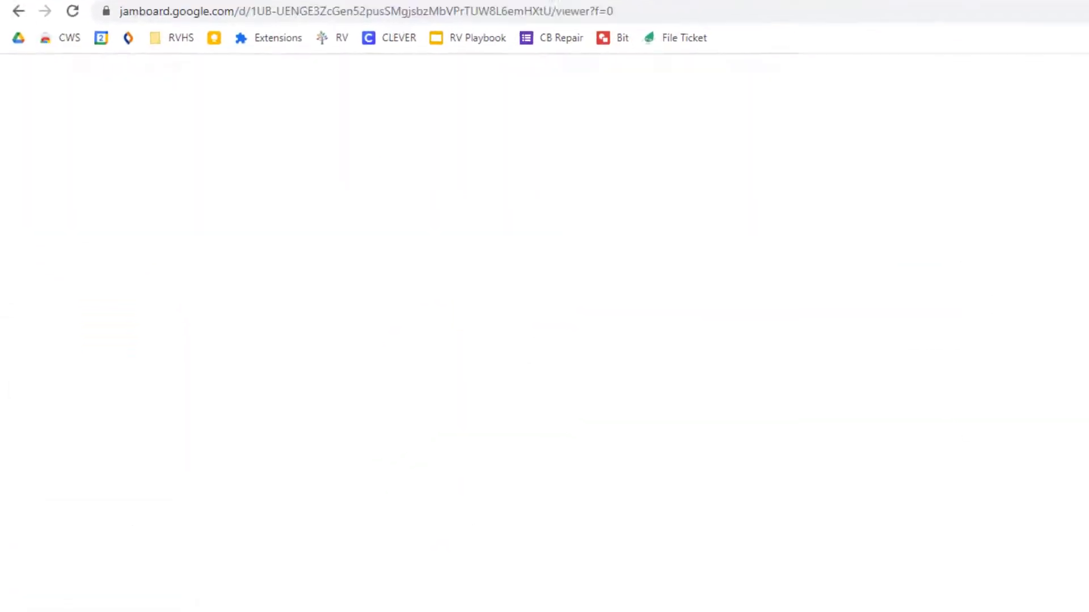
Step: Insert the "equatio (1)" image into the frame and place the figure in the frame's upper-right corner
{"action": "left_click", "coordinate": [29, 406]}
{"action": "left_click", "coordinate": [746, 440]}
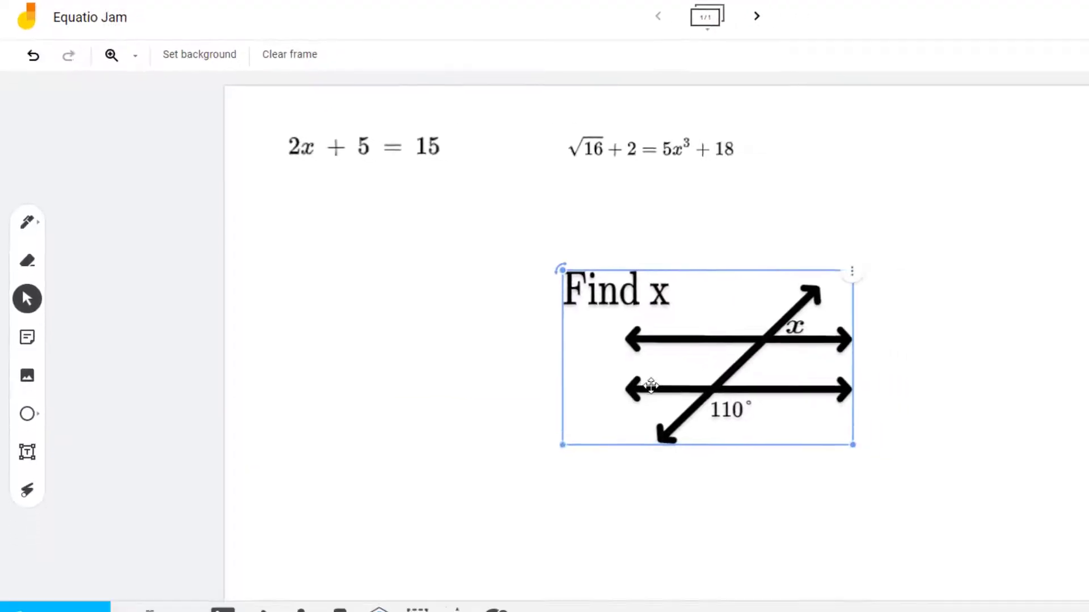
{"action": "left_click_drag", "start_coordinate": [710, 416], "coordinate": [1022, 246]}
{"action": "left_click", "coordinate": [630, 244]}
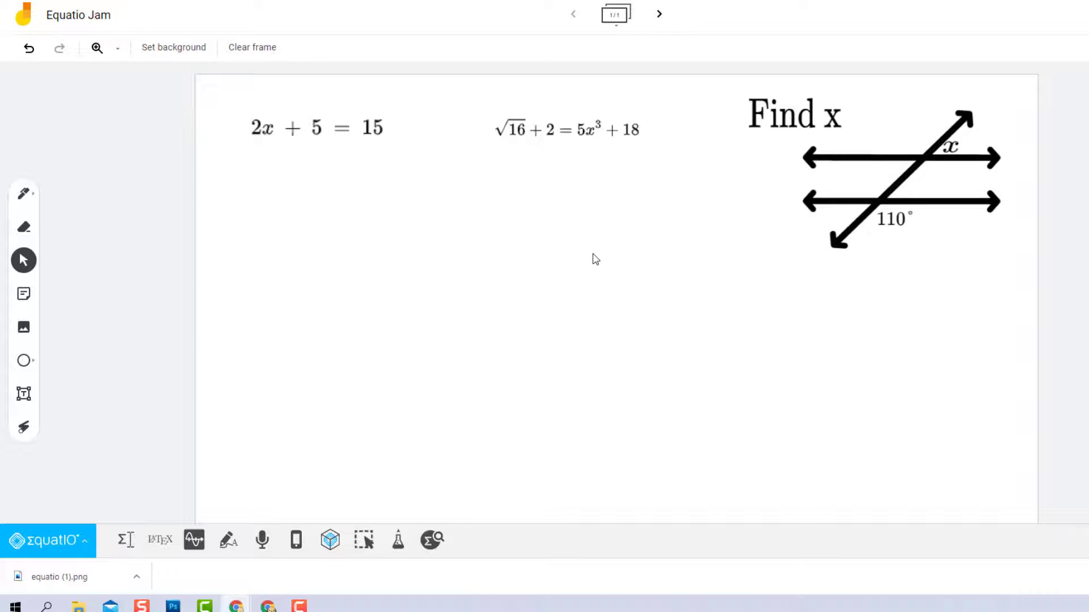
Step: Scribble freehand blue pen strokes over and below the two equations
{"action": "left_click", "coordinate": [24, 194]}
{"action": "left_click", "coordinate": [33, 198]}
{"action": "left_click", "coordinate": [90, 223]}
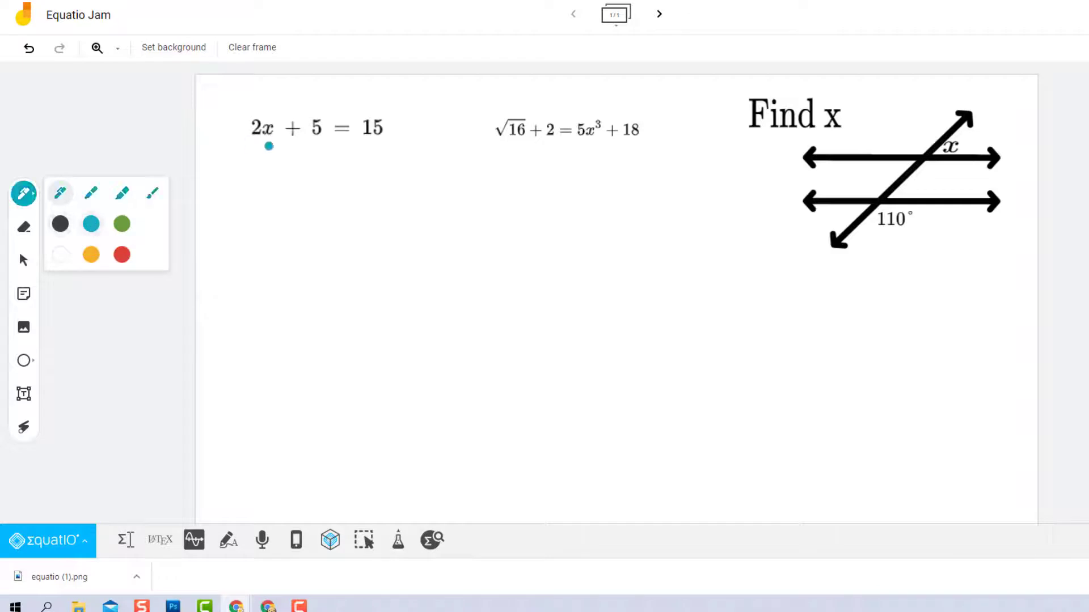
{"action": "left_click_drag", "start_coordinate": [265, 151], "coordinate": [344, 116]}
{"action": "left_click_drag", "start_coordinate": [551, 131], "coordinate": [601, 254]}
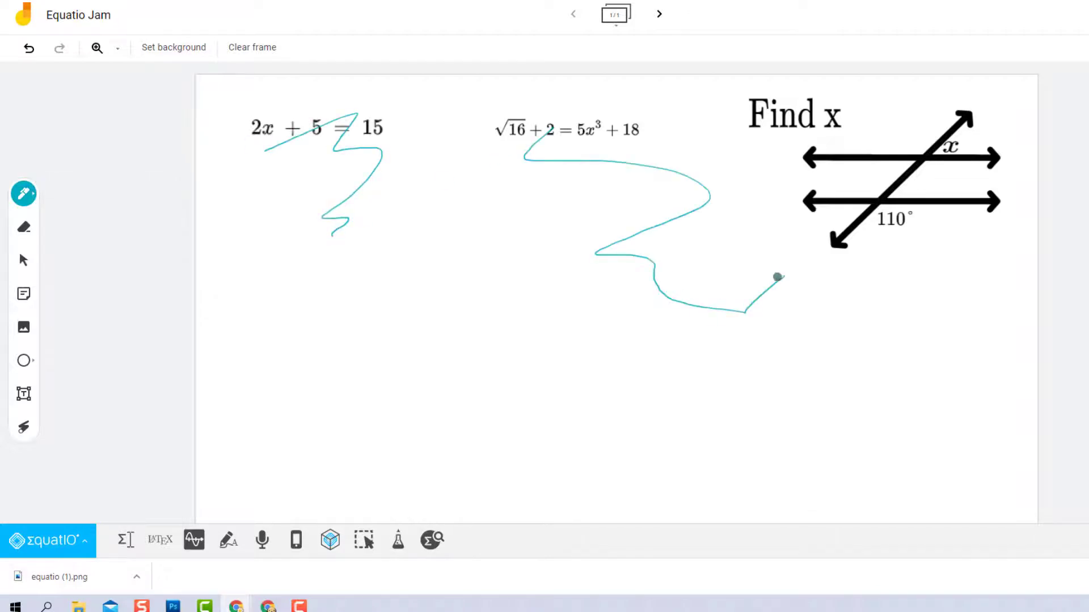
{"action": "left_click_drag", "start_coordinate": [777, 277], "coordinate": [594, 296]}
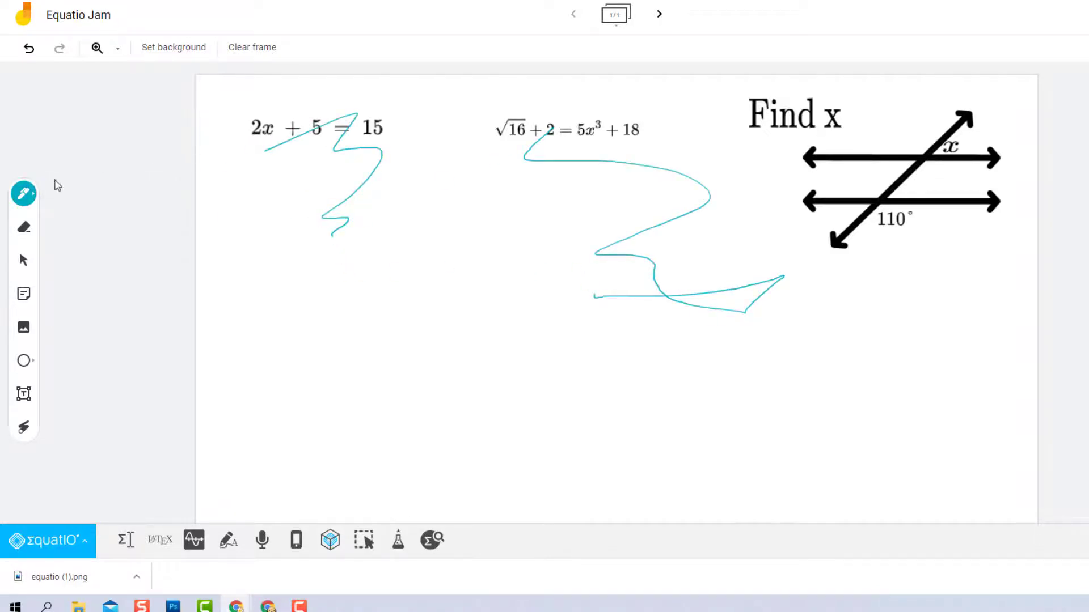
Step: Erase the blue scribbles from the frame, undoing a full frame clear along the way
{"action": "left_click", "coordinate": [21, 228]}
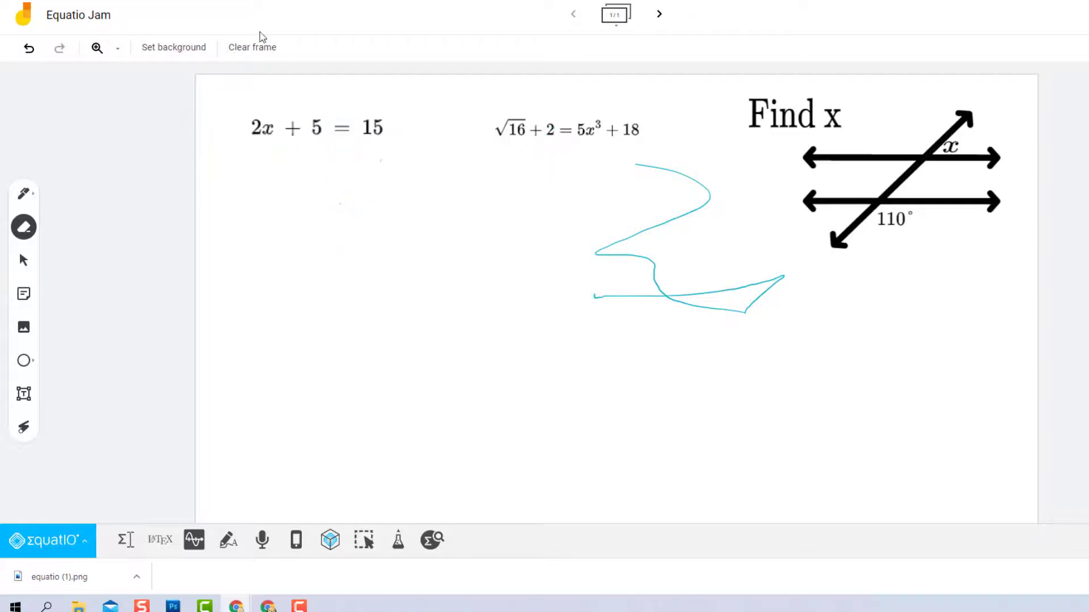
{"action": "left_click", "coordinate": [255, 55]}
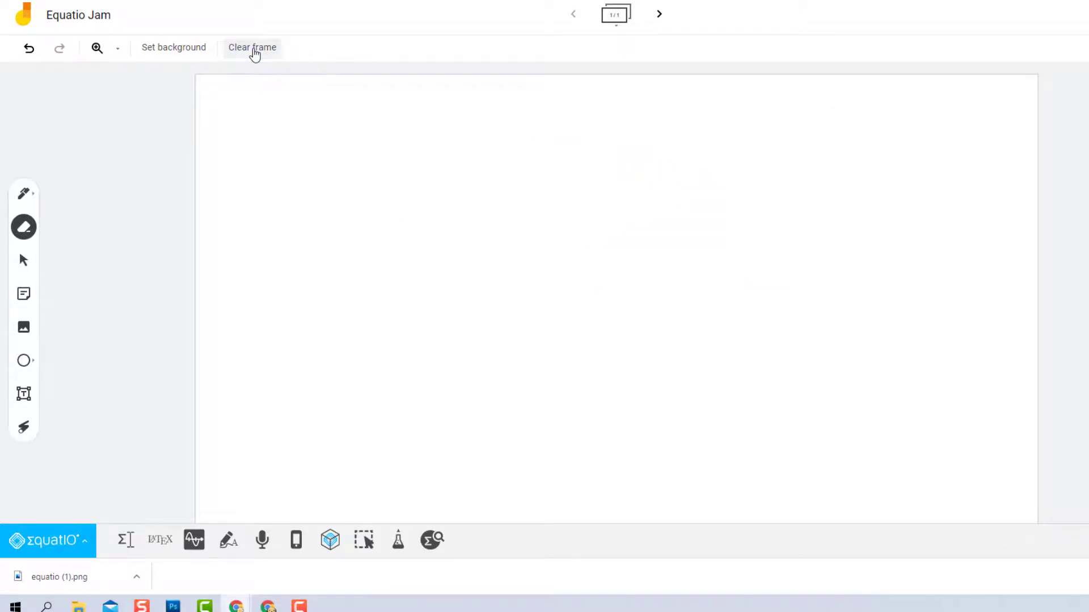
{"action": "left_click", "coordinate": [29, 54]}
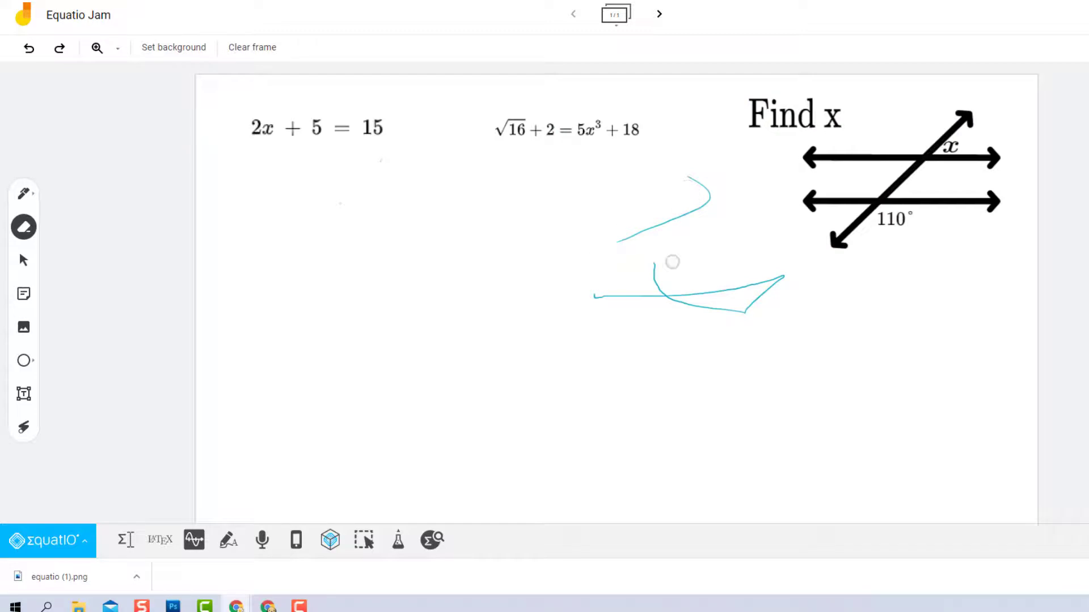
{"action": "left_click_drag", "start_coordinate": [672, 262], "coordinate": [639, 317]}
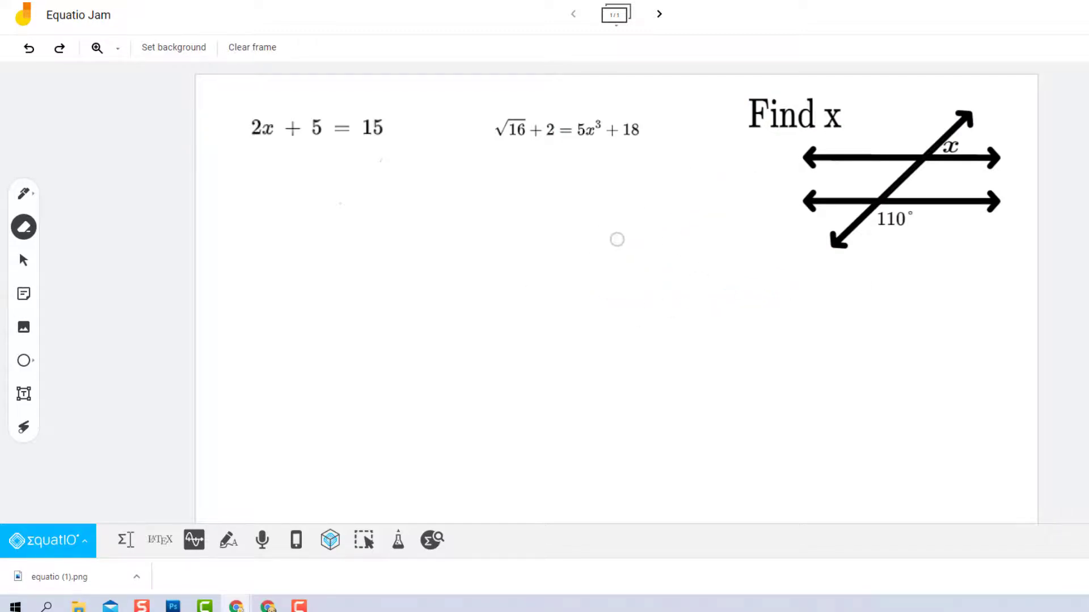
Step: Enlarge the square root equation image slightly and deselect it
{"action": "left_click", "coordinate": [21, 262]}
{"action": "left_click", "coordinate": [512, 118]}
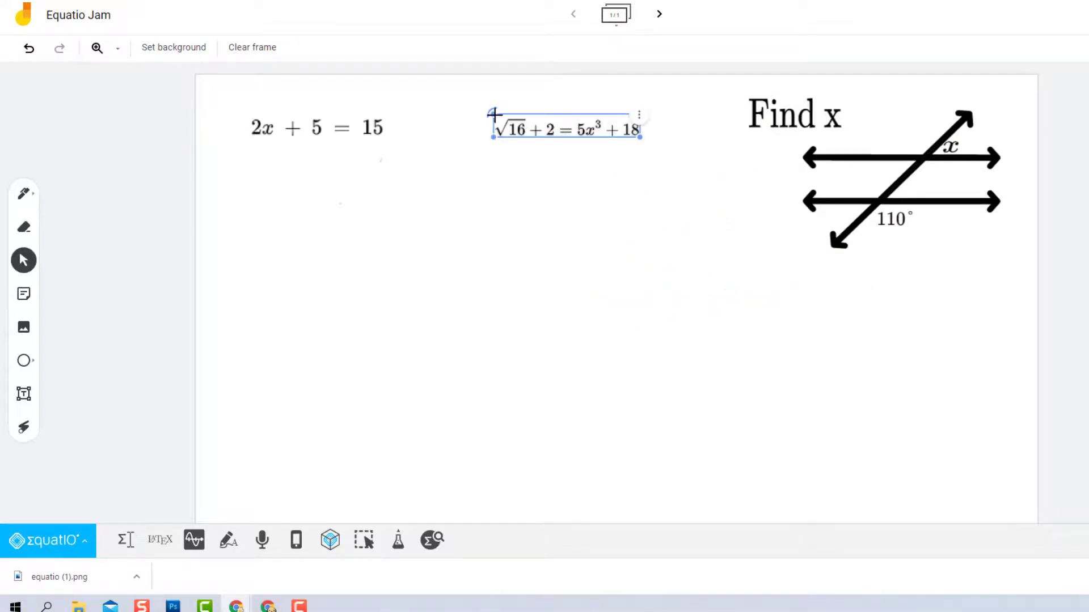
{"action": "mouse_move", "coordinate": [491, 136]}
{"action": "left_mouse_down"}
{"action": "mouse_move", "coordinate": [462, 138]}
{"action": "mouse_move", "coordinate": [493, 141]}
{"action": "left_mouse_up"}
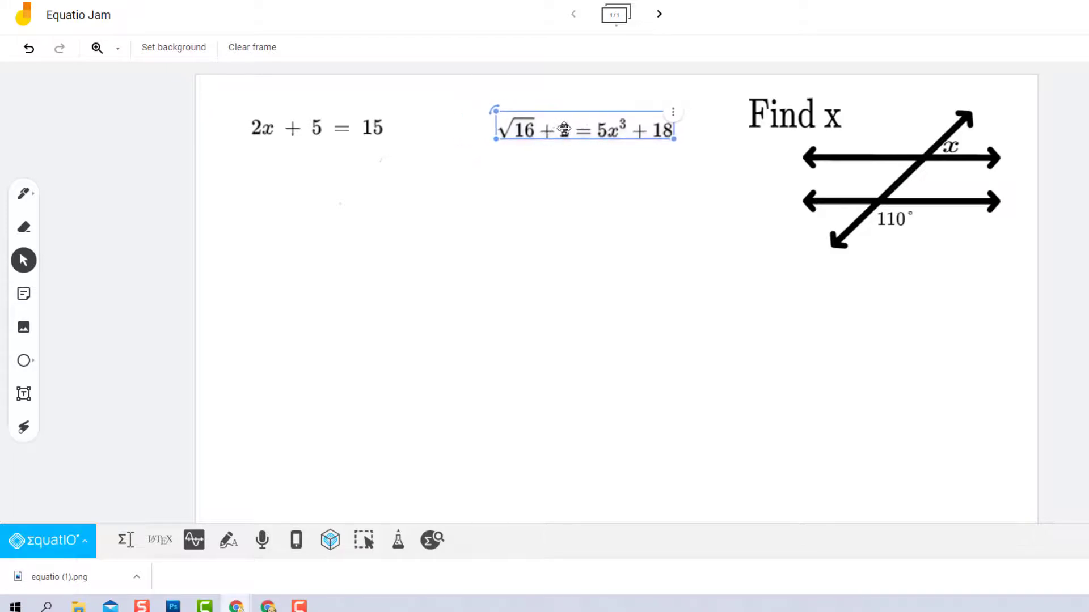
{"action": "left_click", "coordinate": [558, 186]}
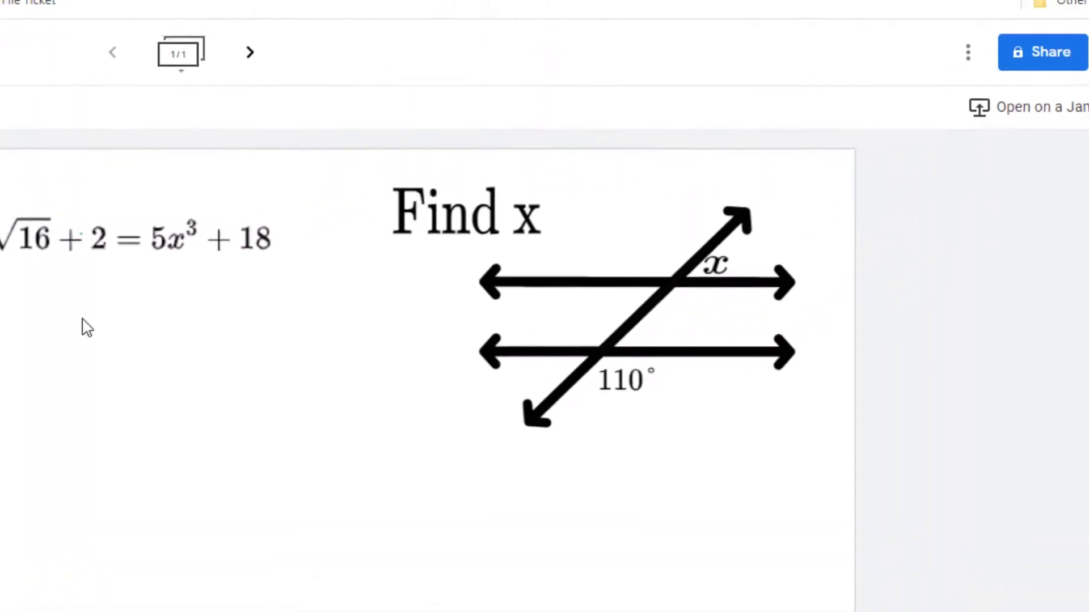
Step: Save the frame as the PNG image "Equatio Jam 1" in the Downloads folder
{"action": "left_click", "coordinate": [965, 57]}
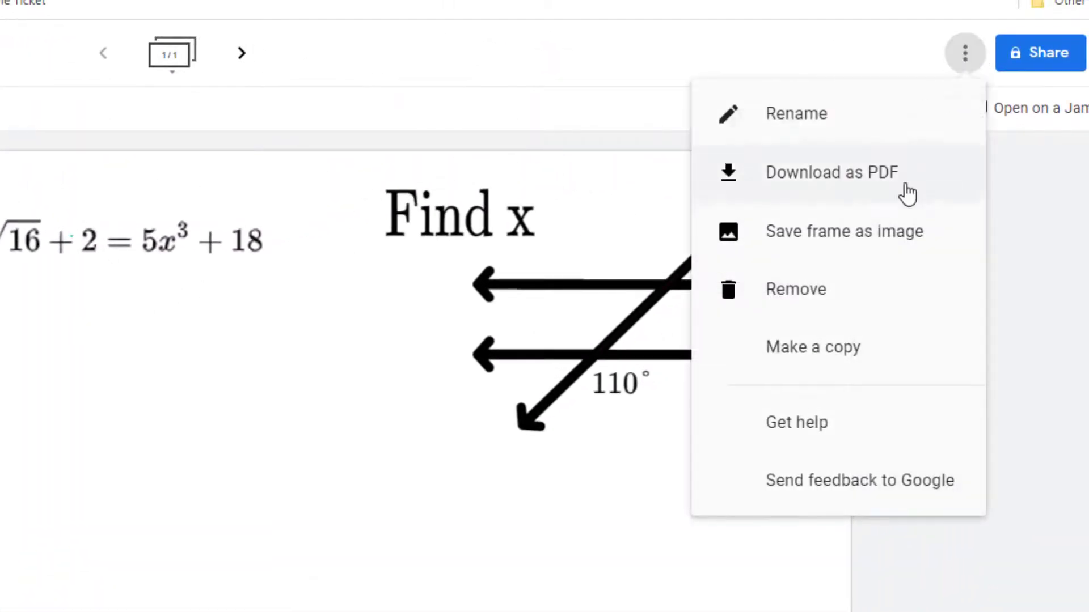
{"action": "left_click", "coordinate": [896, 251]}
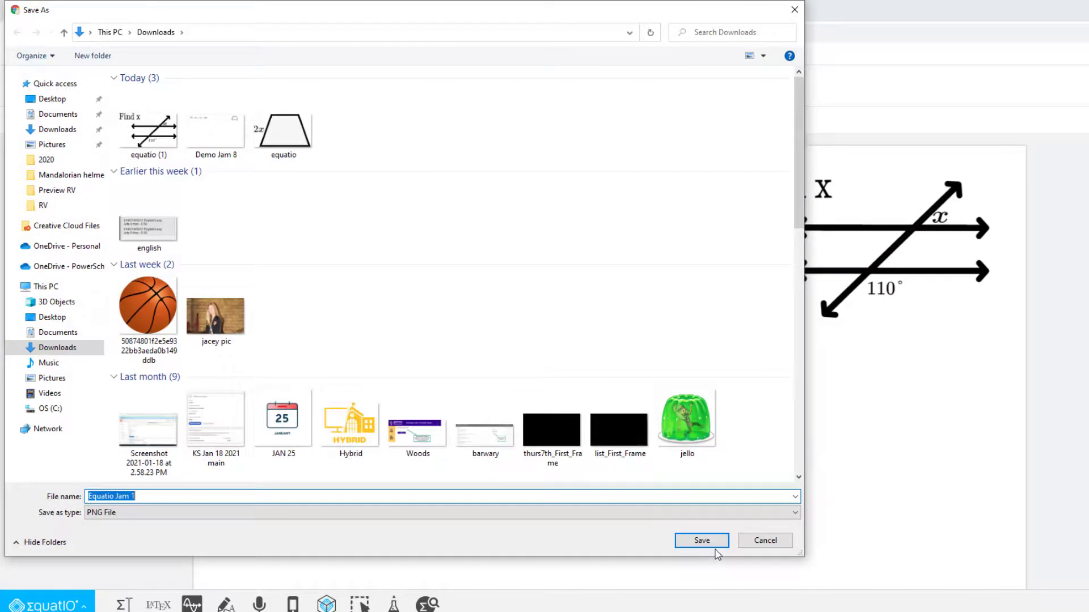
{"action": "left_click", "coordinate": [708, 545]}
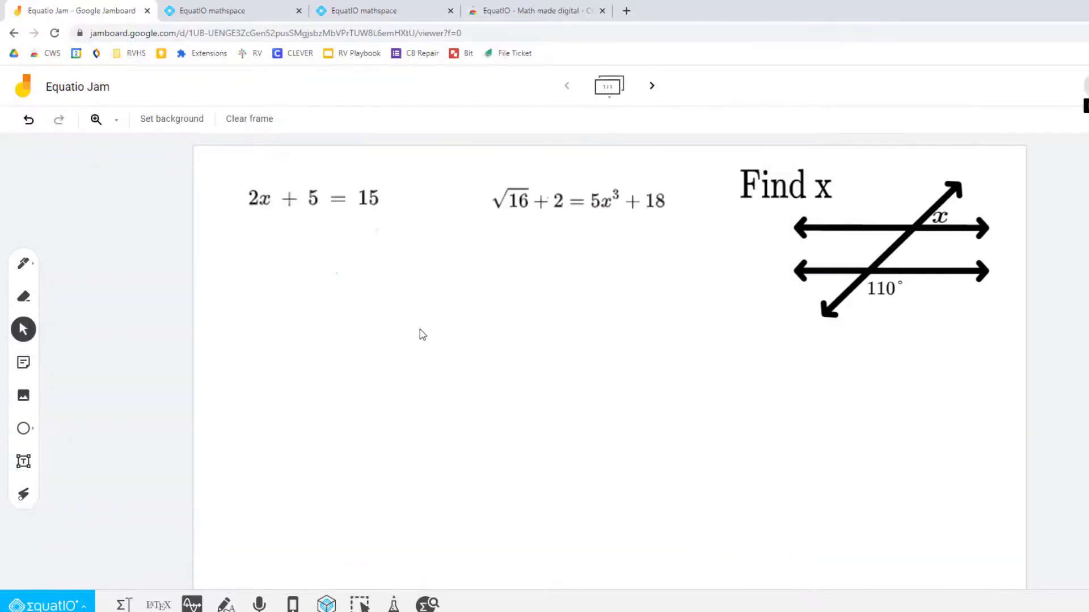
Step: Clear the frame and set the saved "Equatio Jam 1" image from the Downloads folder as its background
{"action": "left_click", "coordinate": [264, 126]}
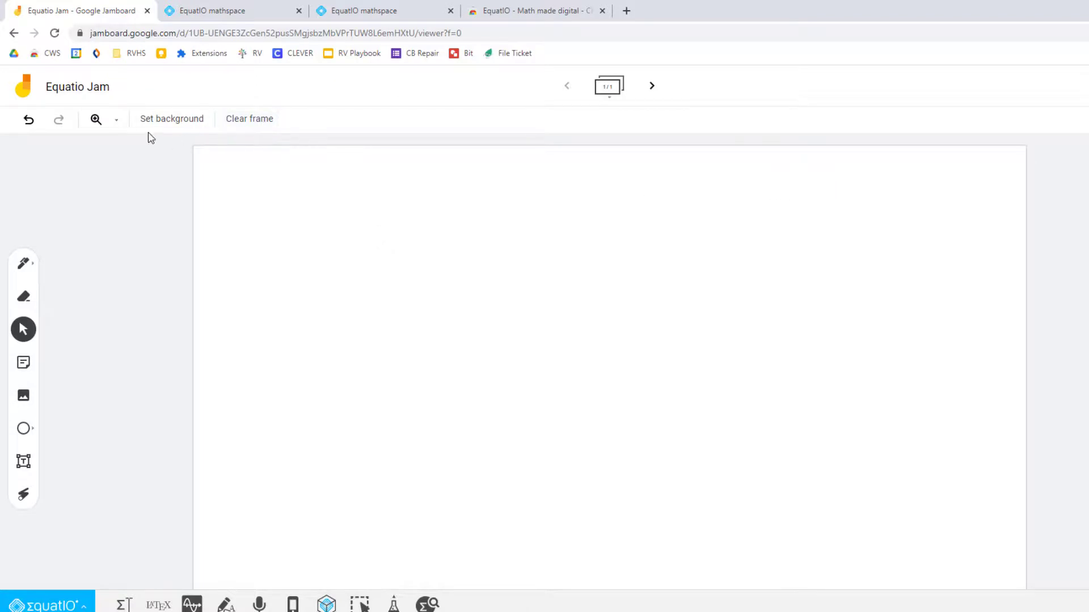
{"action": "left_click", "coordinate": [164, 124]}
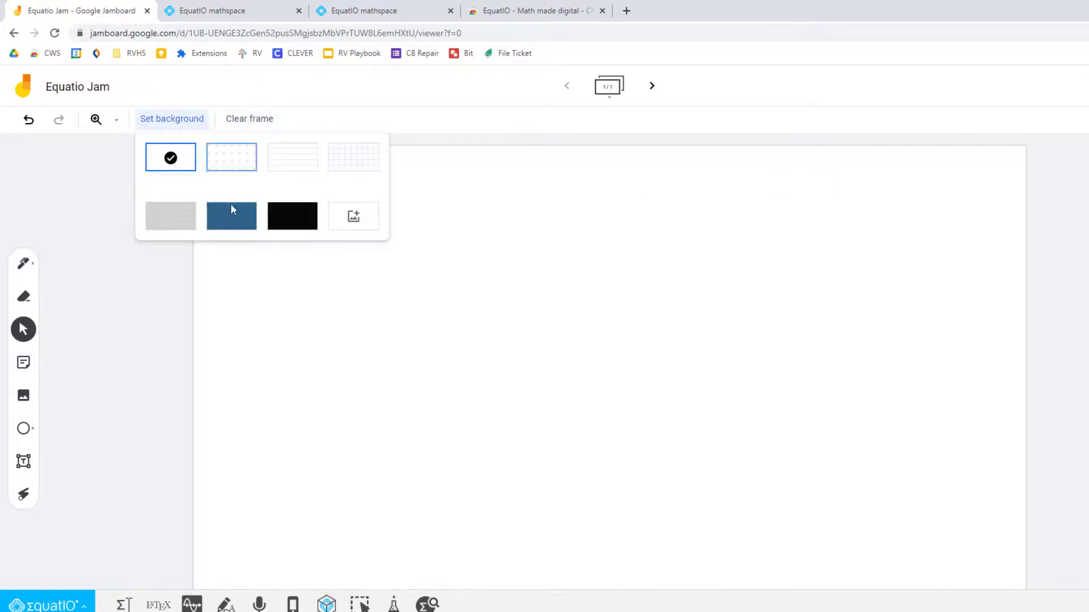
{"action": "left_click", "coordinate": [355, 217]}
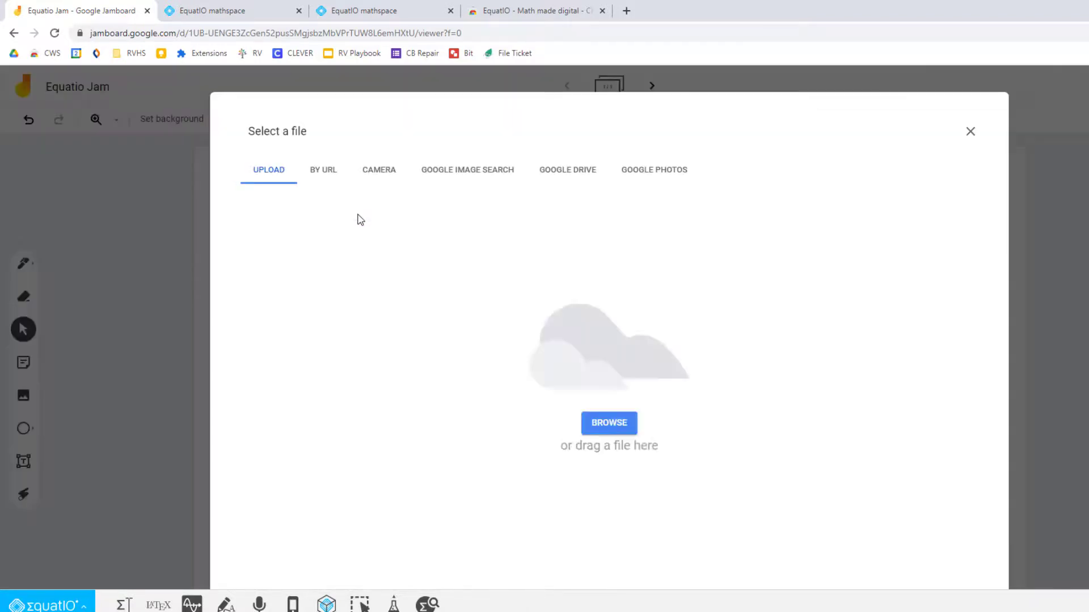
{"action": "left_click", "coordinate": [624, 432]}
{"action": "double_click", "coordinate": [147, 132]}
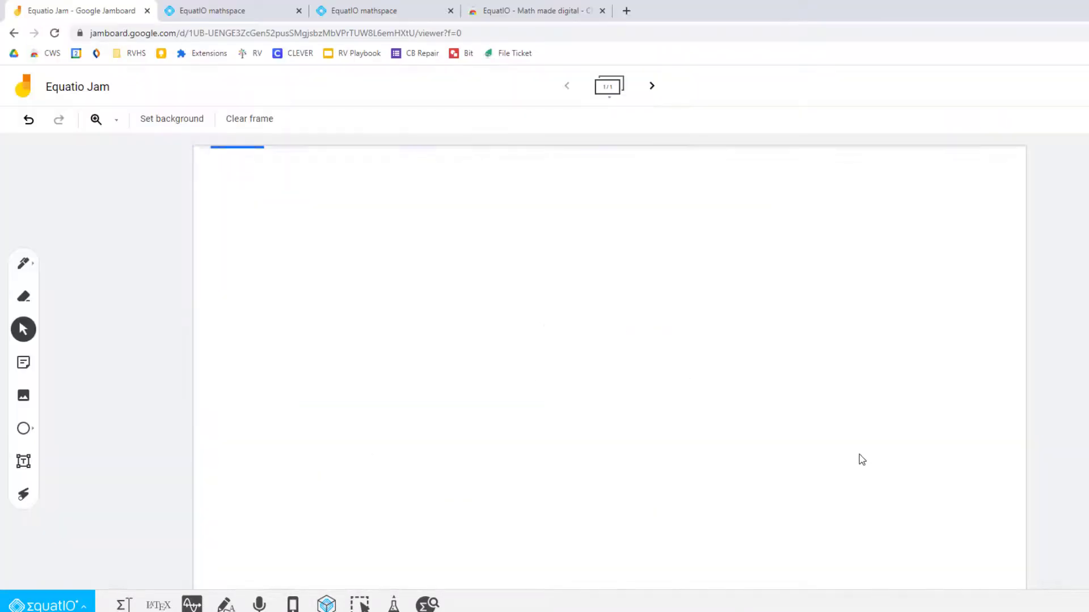
Step: Draw freehand blue pen strokes across the problems on the background and clear the frame
{"action": "left_click", "coordinate": [26, 264]}
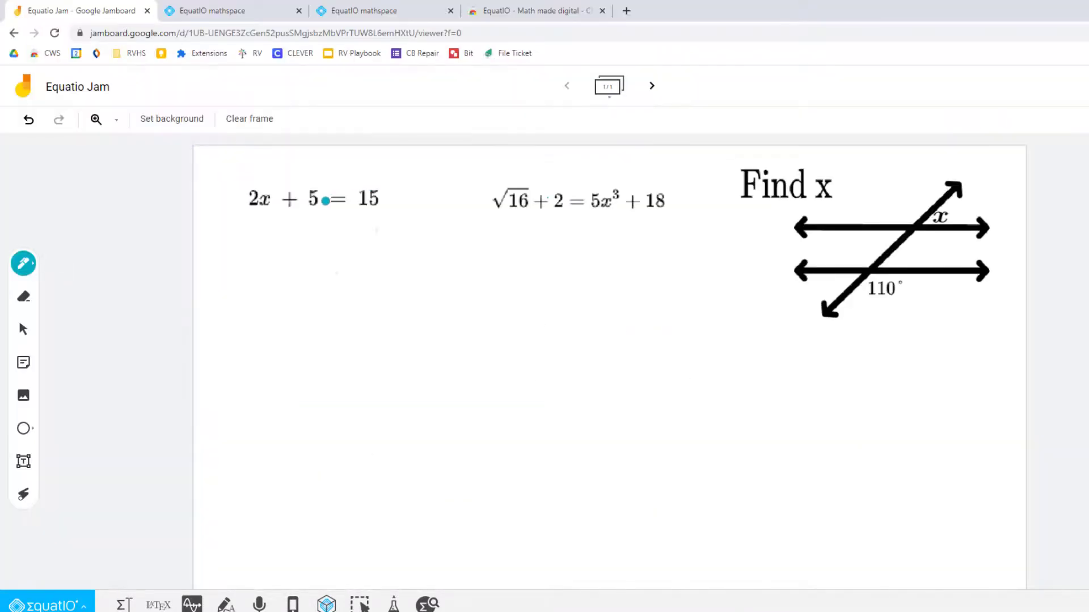
{"action": "mouse_move", "coordinate": [324, 199]}
{"action": "left_mouse_down"}
{"action": "mouse_move", "coordinate": [359, 248]}
{"action": "mouse_move", "coordinate": [926, 287]}
{"action": "mouse_move", "coordinate": [236, 248]}
{"action": "mouse_move", "coordinate": [771, 316]}
{"action": "mouse_move", "coordinate": [774, 245]}
{"action": "left_mouse_up"}
{"action": "left_click", "coordinate": [249, 119]}
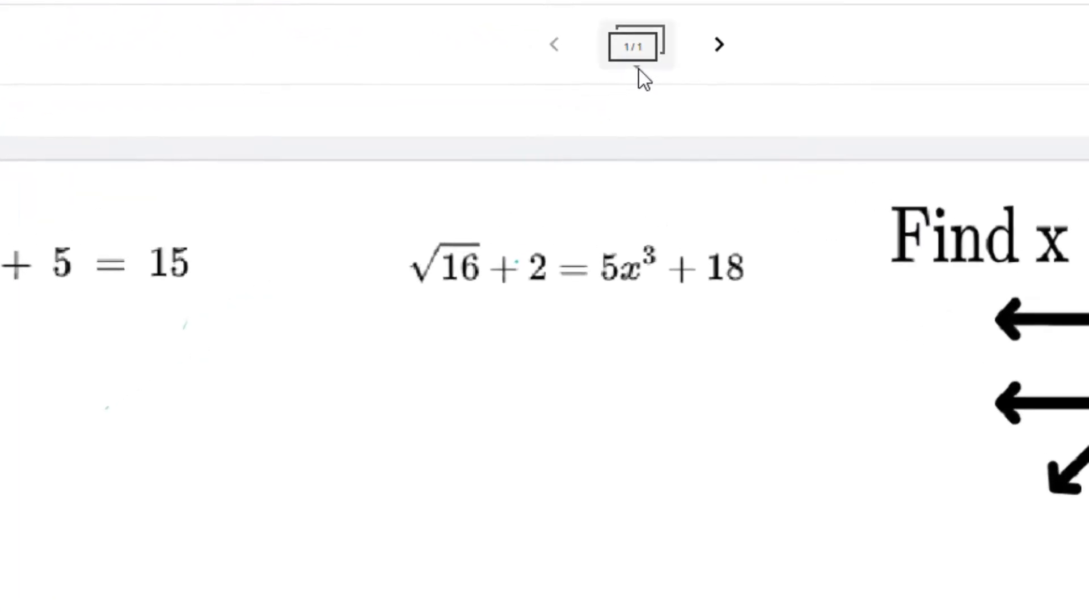
Step: Duplicate the frame three times so the jam has four identical frames, and close the frame overview
{"action": "left_click", "coordinate": [639, 68]}
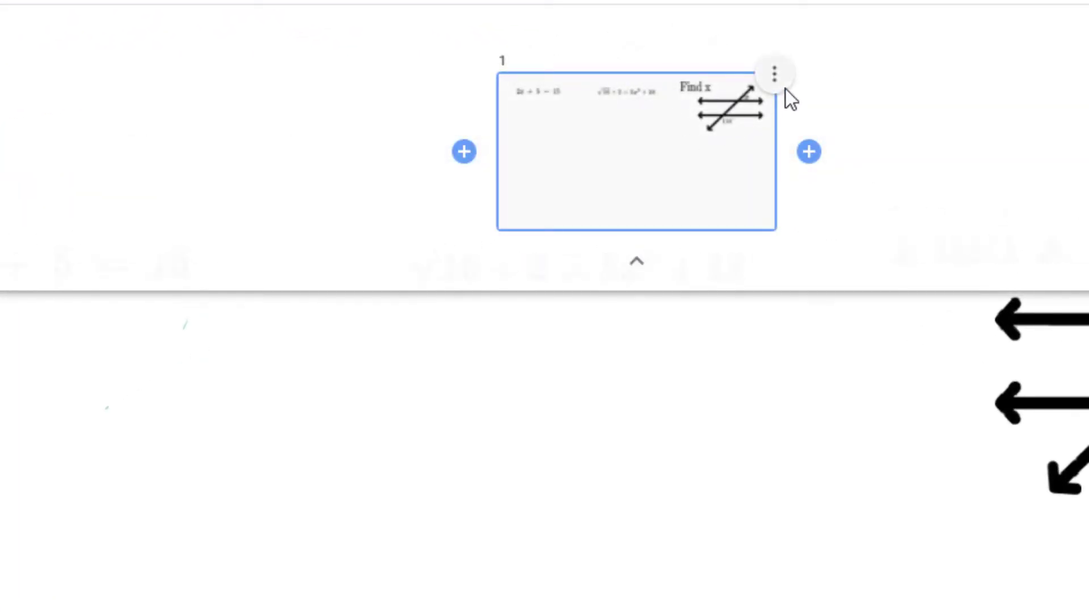
{"action": "left_click", "coordinate": [779, 80]}
{"action": "left_click", "coordinate": [771, 100]}
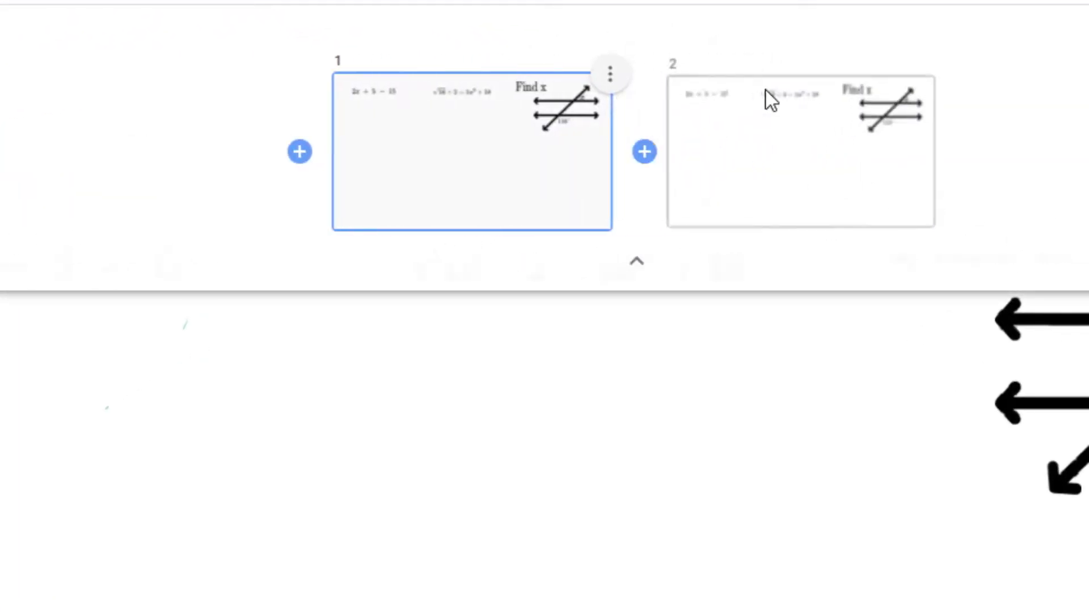
{"action": "left_click", "coordinate": [933, 75]}
{"action": "left_click", "coordinate": [907, 92]}
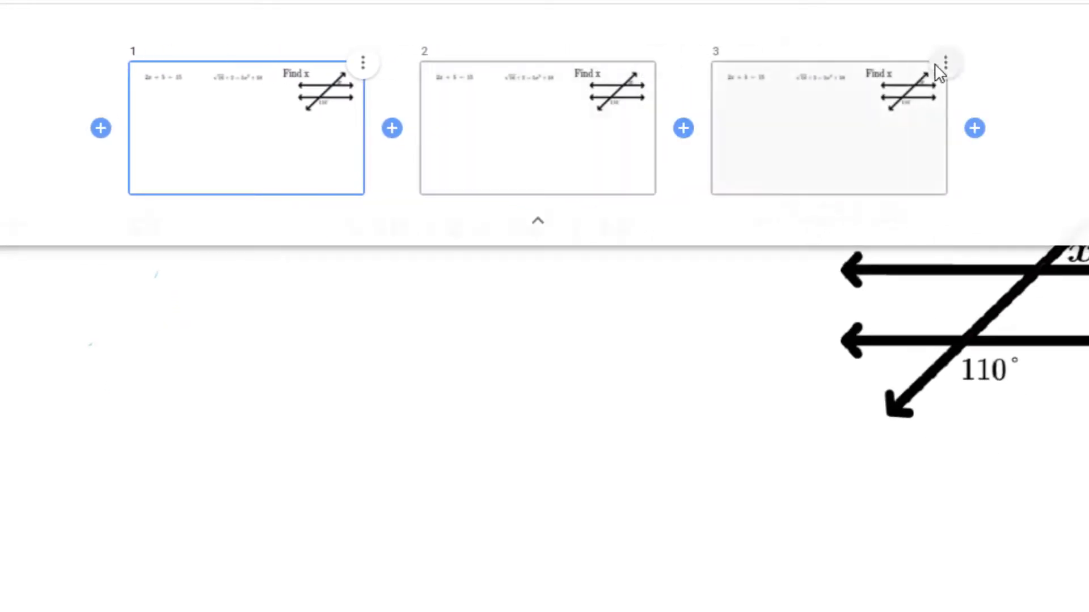
{"action": "left_click", "coordinate": [945, 62]}
{"action": "left_click", "coordinate": [921, 82]}
{"action": "left_click", "coordinate": [538, 221]}
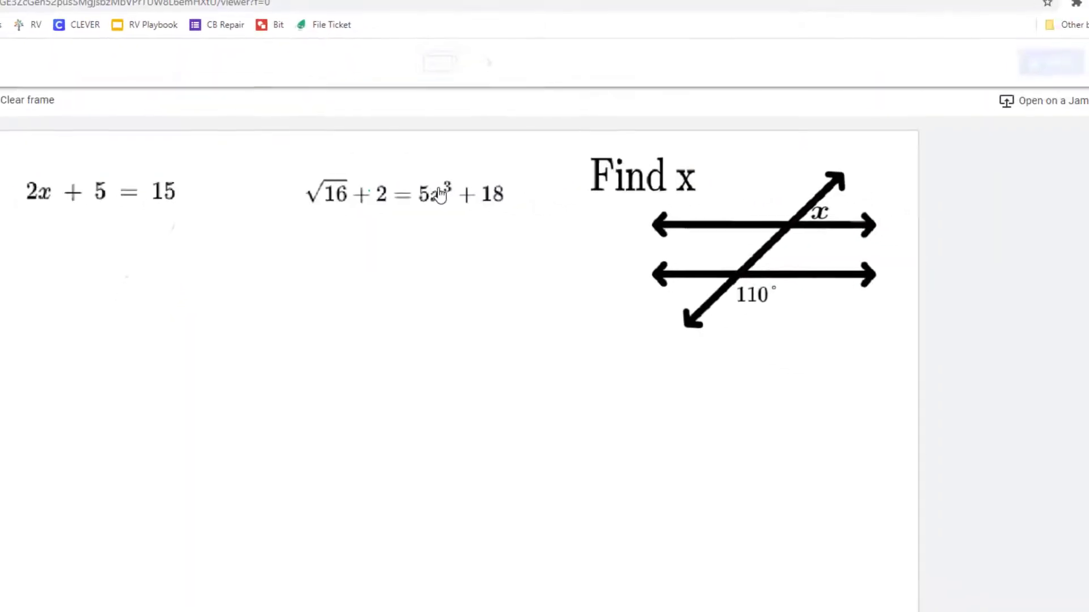
Step: Draw two blue pen lines under each equation on frame 1 and download the jam as the PDF "Equatio Jam" to Downloads
{"action": "left_click_drag", "start_coordinate": [36, 249], "coordinate": [93, 246]}
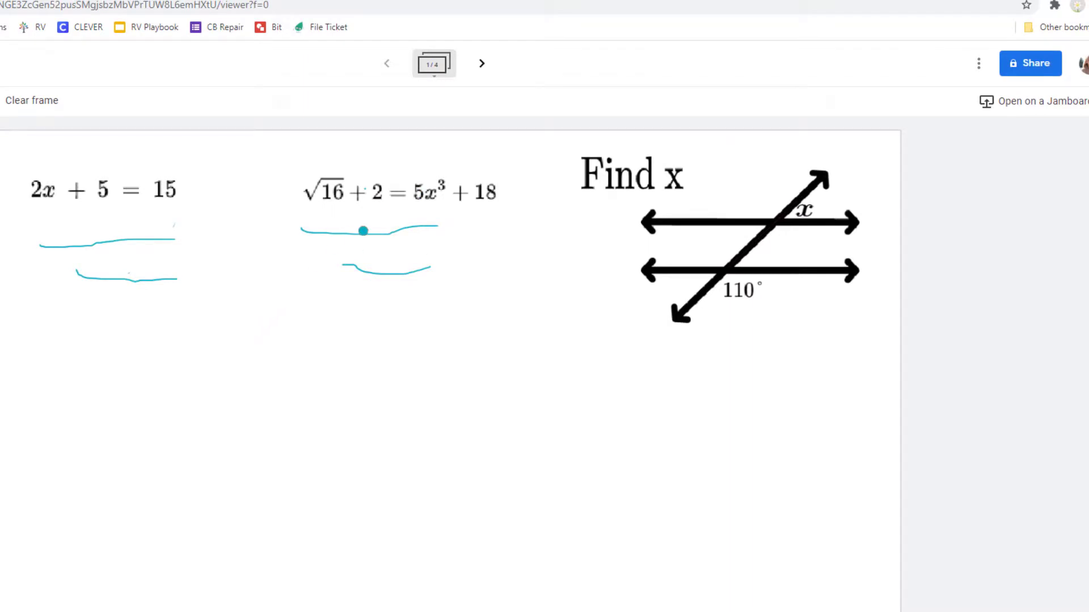
{"action": "left_click", "coordinate": [979, 63]}
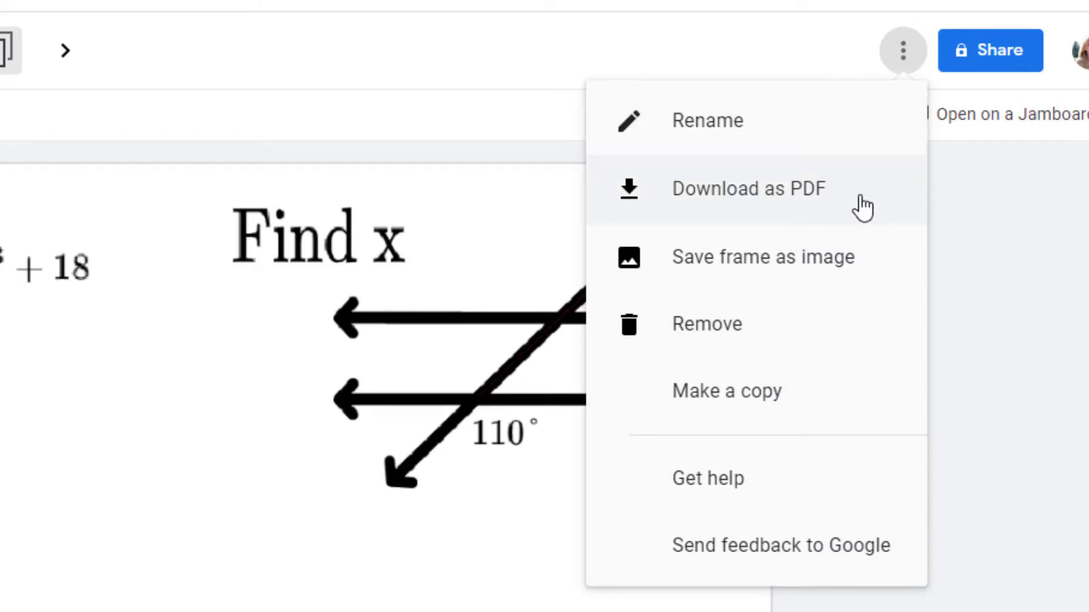
{"action": "left_click", "coordinate": [863, 208]}
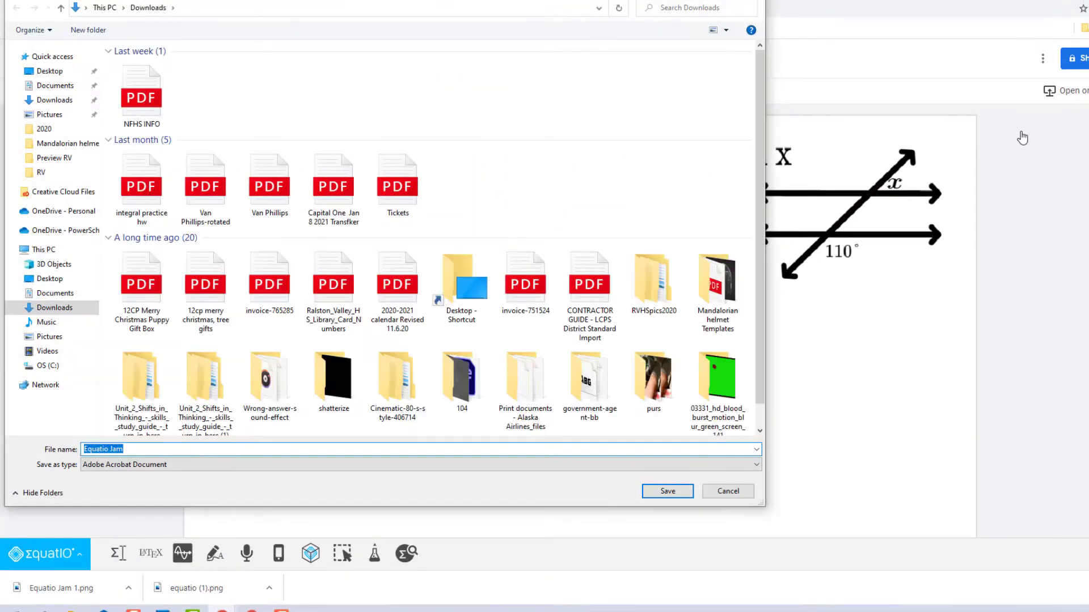
{"action": "left_click", "coordinate": [692, 490]}
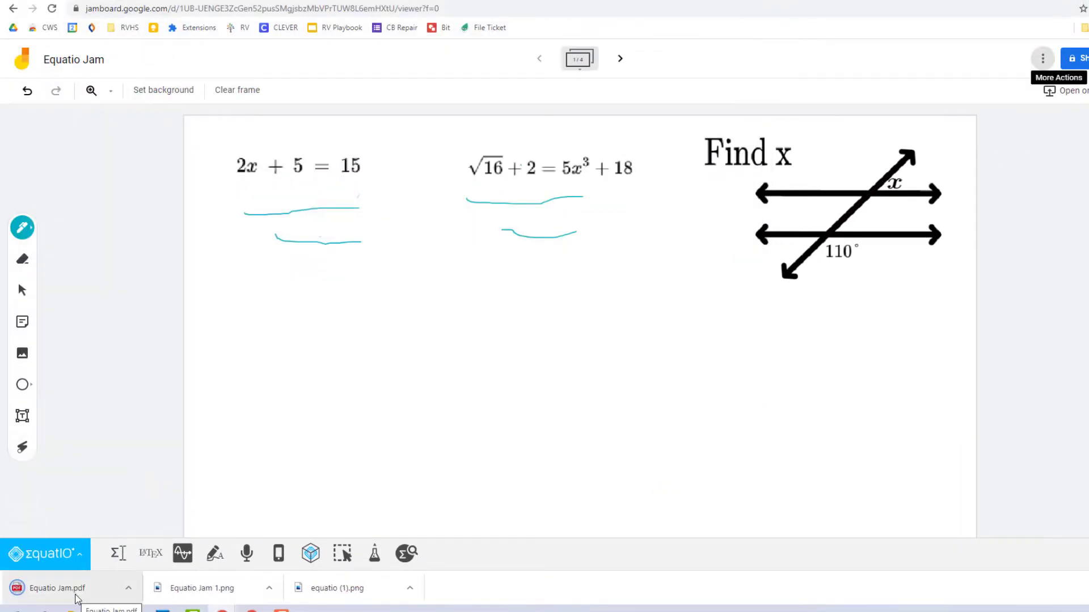
Step: Open the downloaded Equatio Jam.pdf and look through its pages
{"action": "left_click", "coordinate": [81, 593]}
{"action": "scroll", "coordinate": [561, 372], "scroll_direction": "down", "scroll_amount": 10}
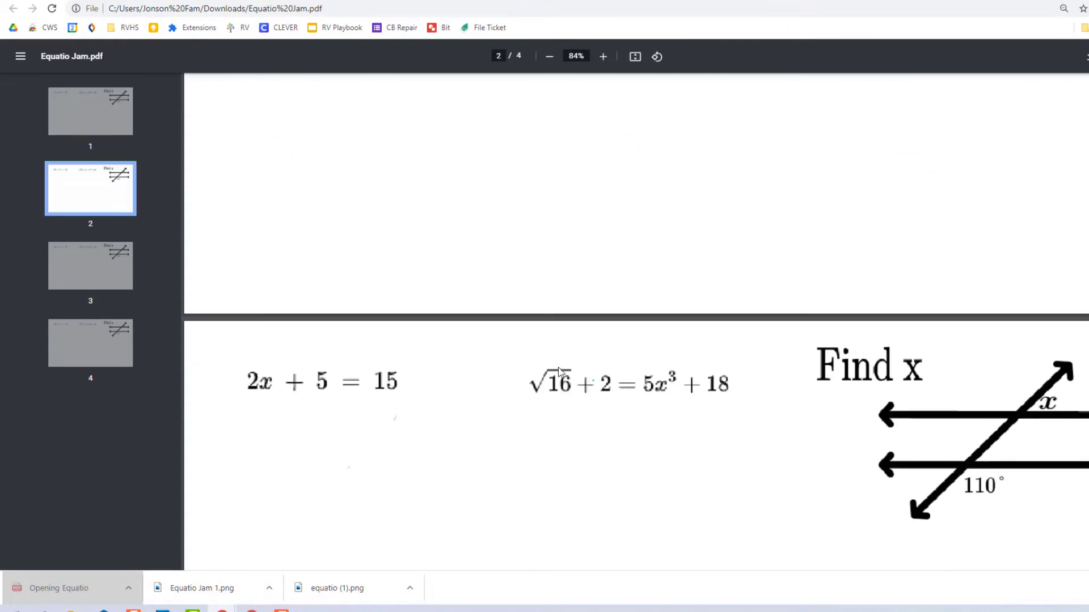
{"action": "scroll", "coordinate": [559, 372], "scroll_direction": "up", "scroll_amount": 6}
{"action": "scroll", "coordinate": [557, 365], "scroll_direction": "down", "scroll_amount": 4}
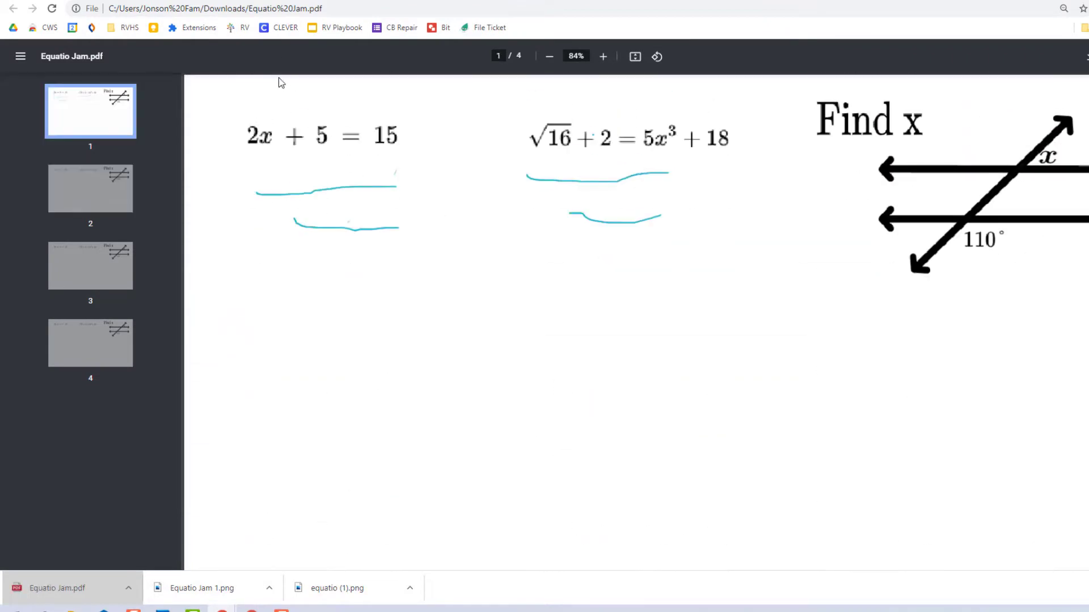